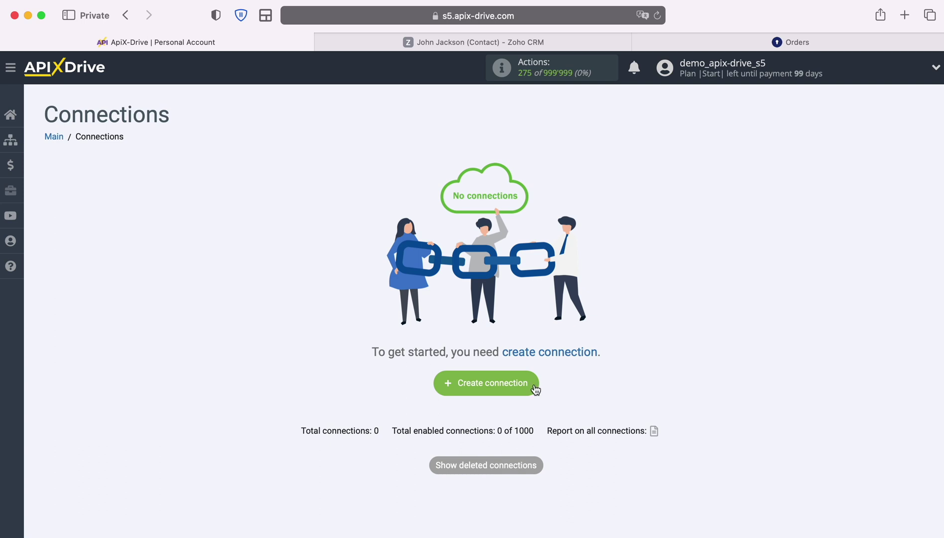
# Start a new connection with Zoho CRM as the data source system.
pyautogui.click(535, 388)
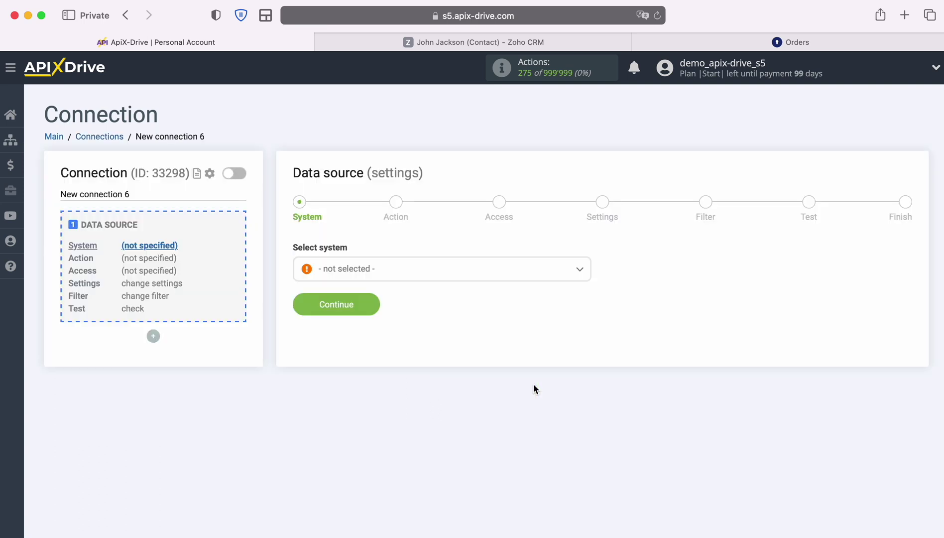
pyautogui.click(482, 274)
pyautogui.scroll(-20, 511, 390)
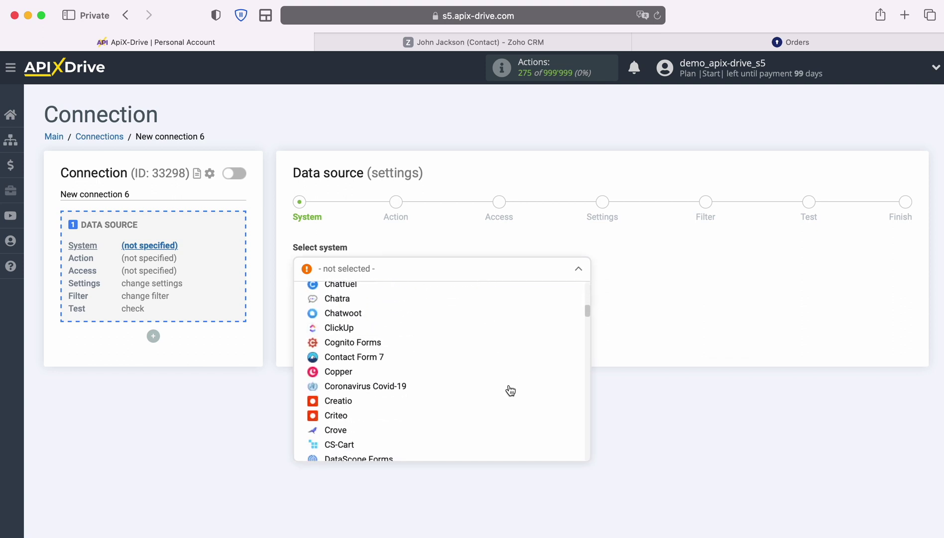
pyautogui.scroll(-20, 511, 390)
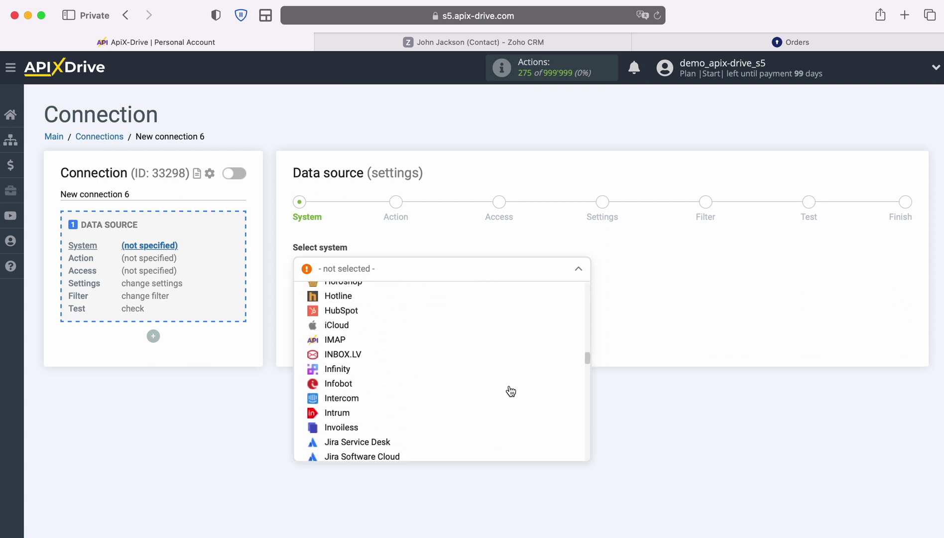
pyautogui.scroll(-20, 511, 390)
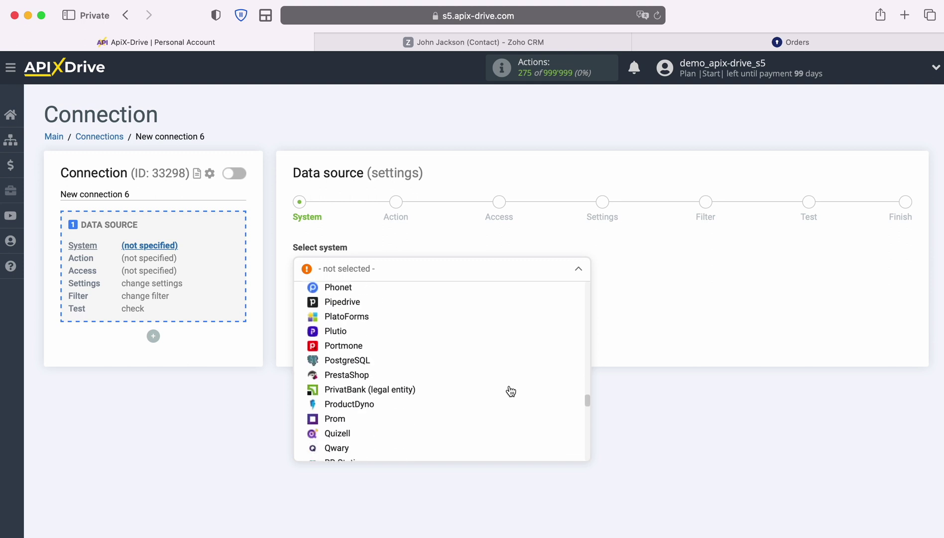
pyautogui.scroll(-20, 511, 390)
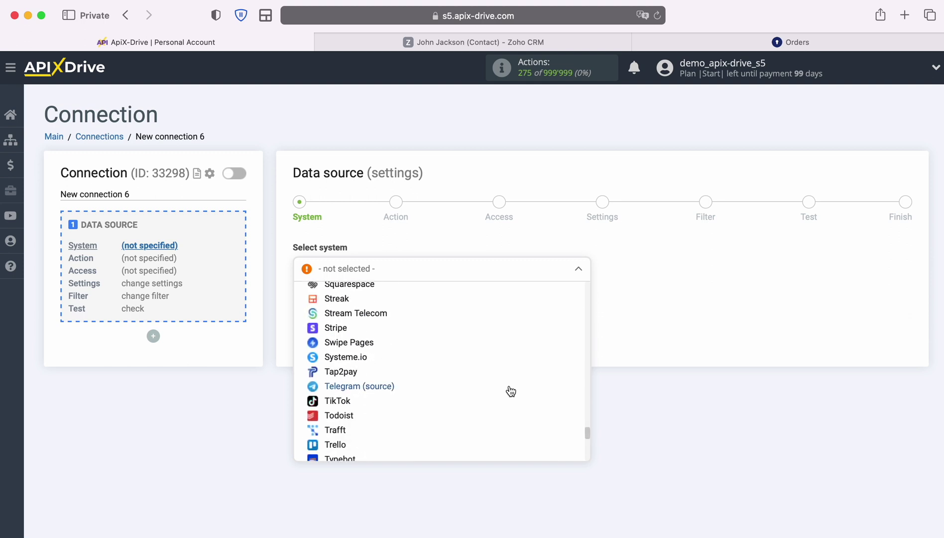
pyautogui.scroll(-5, 511, 391)
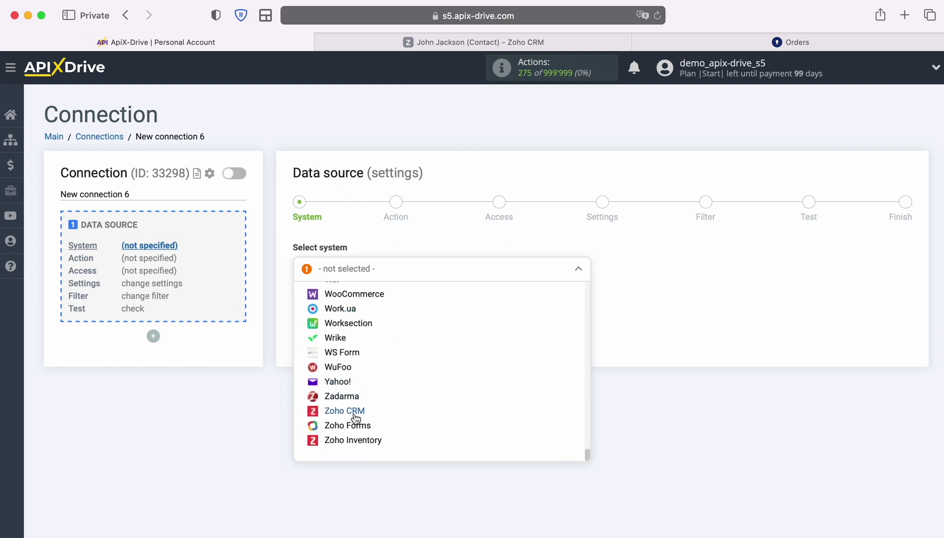
pyautogui.click(354, 415)
# Set the Zoho CRM source action to Get CONTACTS (new) and advance to account access.
pyautogui.click(372, 282)
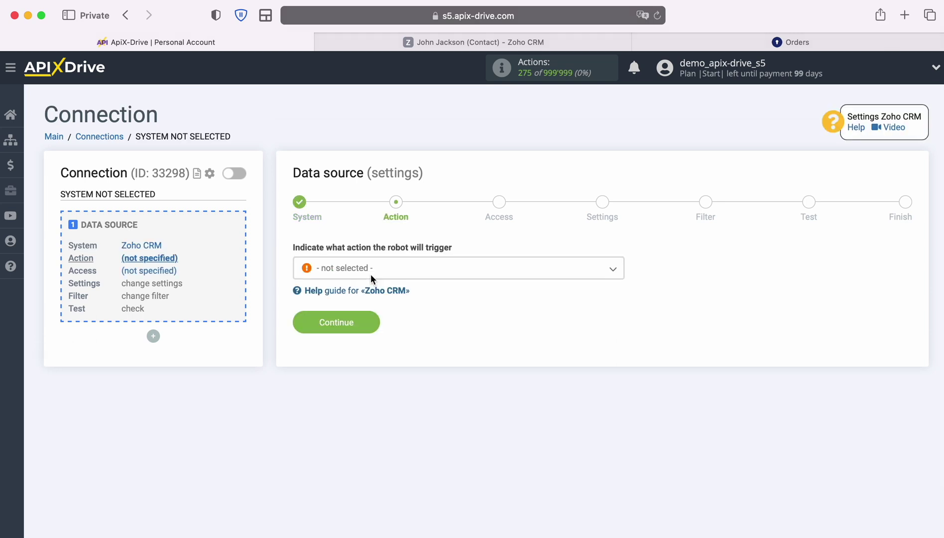
pyautogui.click(454, 273)
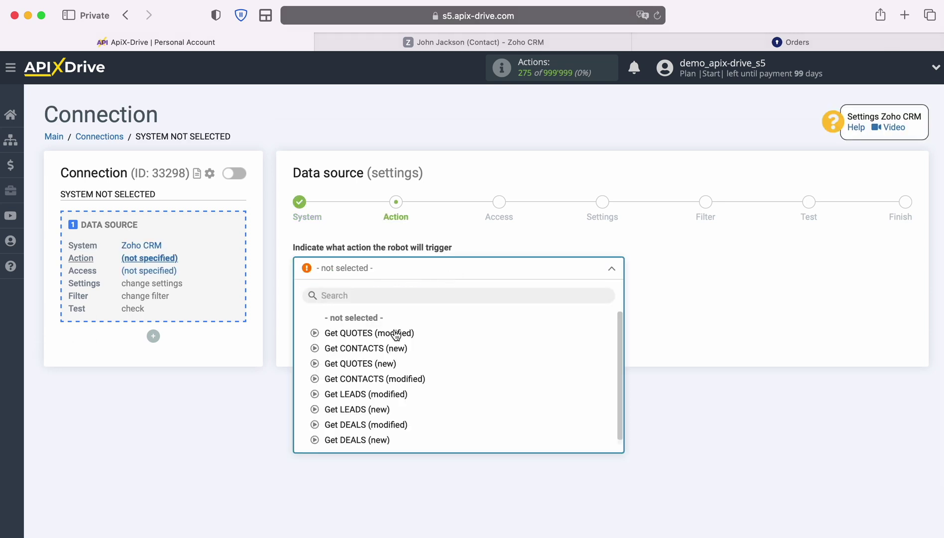
pyautogui.click(387, 348)
pyautogui.click(375, 322)
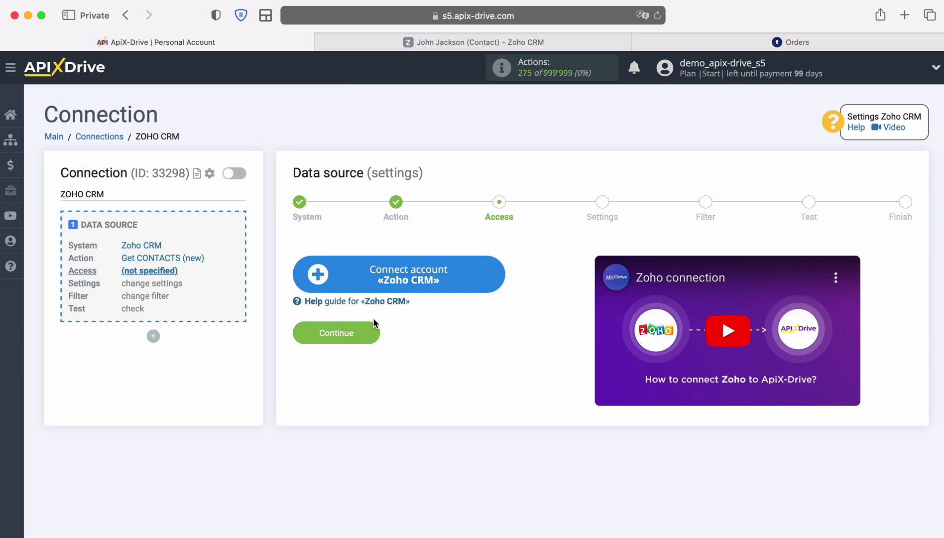
# Sign in to Zoho with the account e-mail and saved password, then grant ApiX Drive access.
pyautogui.click(495, 274)
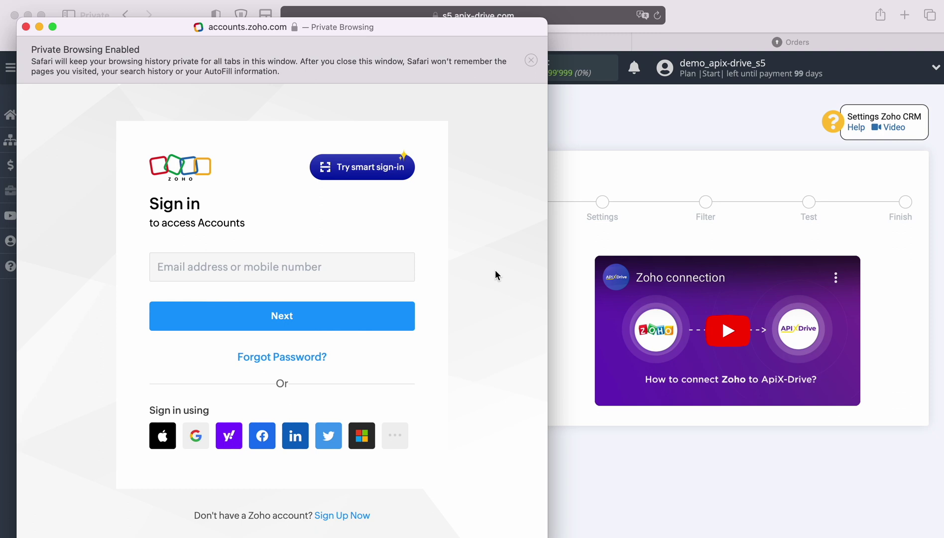
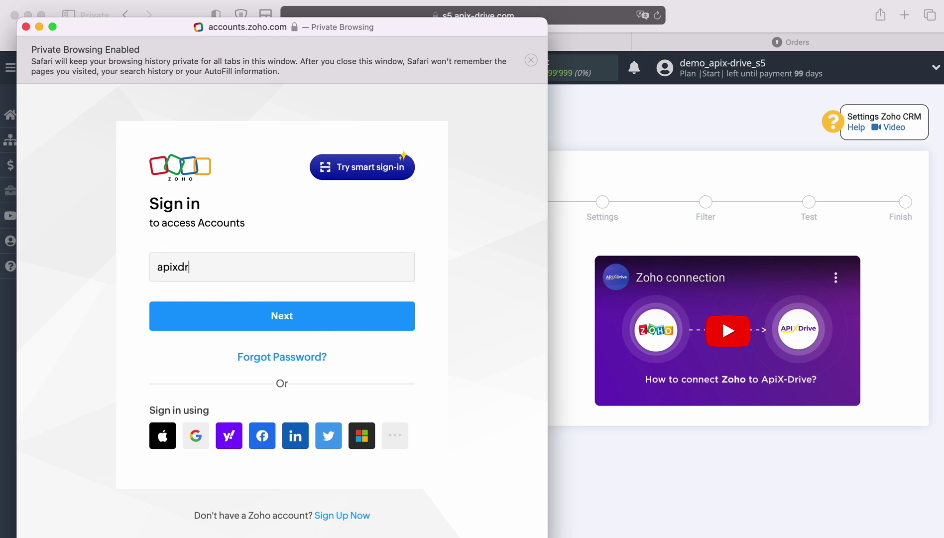
pyautogui.press('Return')
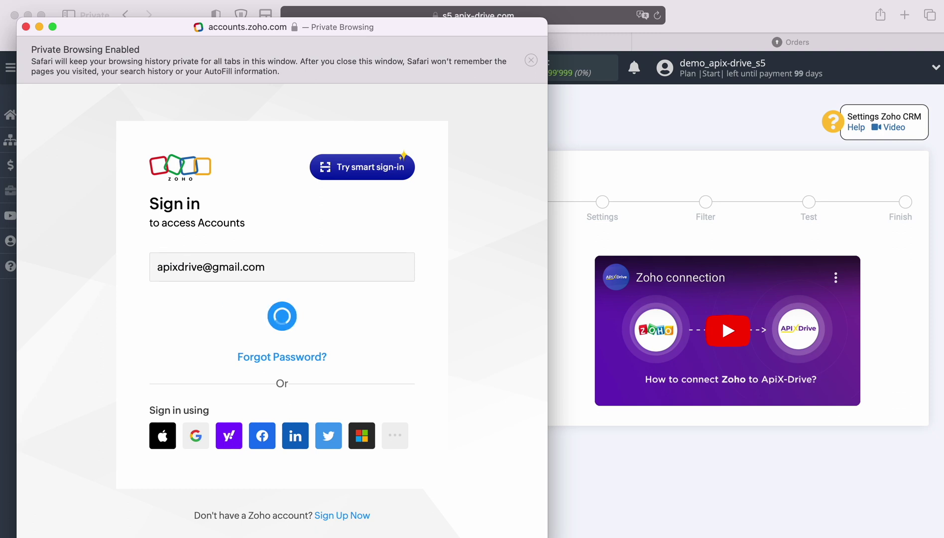
pyautogui.click(229, 343)
pyautogui.click(309, 388)
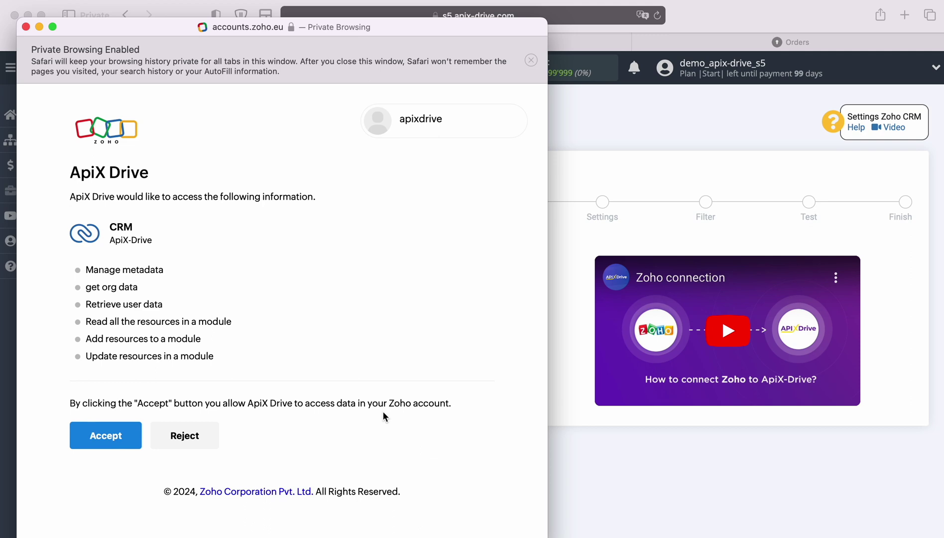
pyautogui.click(90, 436)
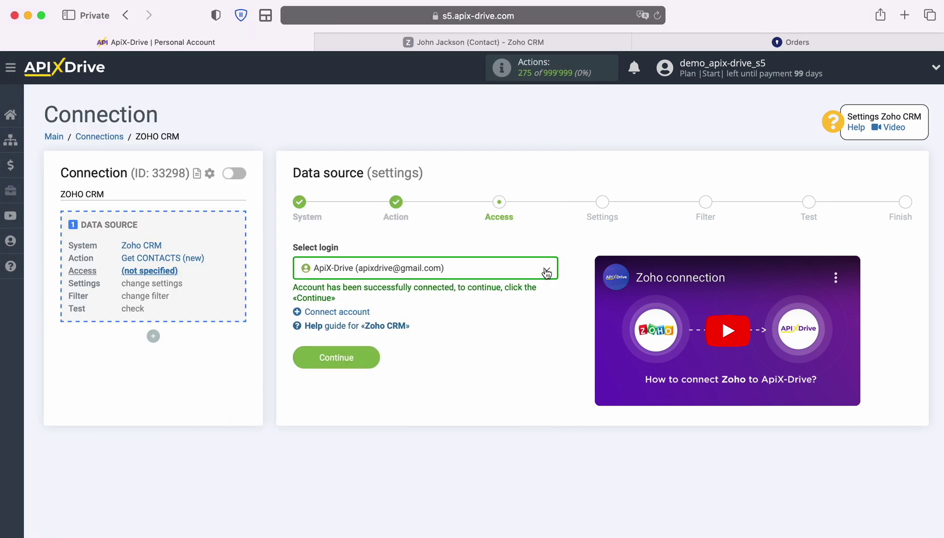
# Select the linked Zoho account as the source login.
pyautogui.click(546, 269)
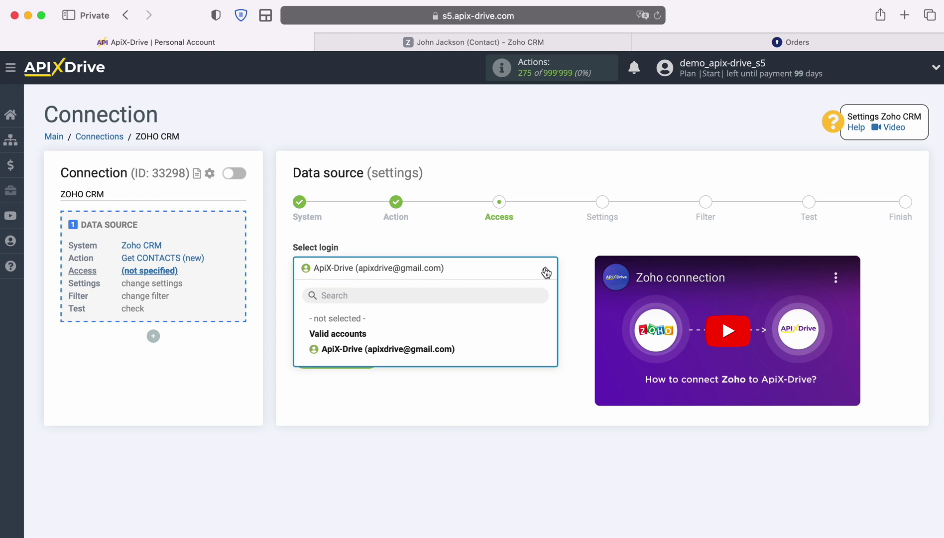
pyautogui.click(445, 350)
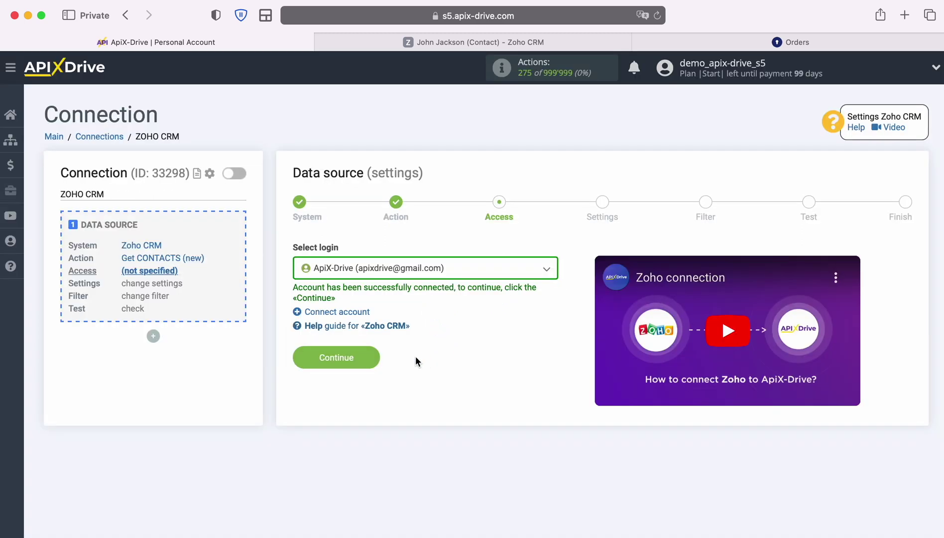
pyautogui.click(374, 356)
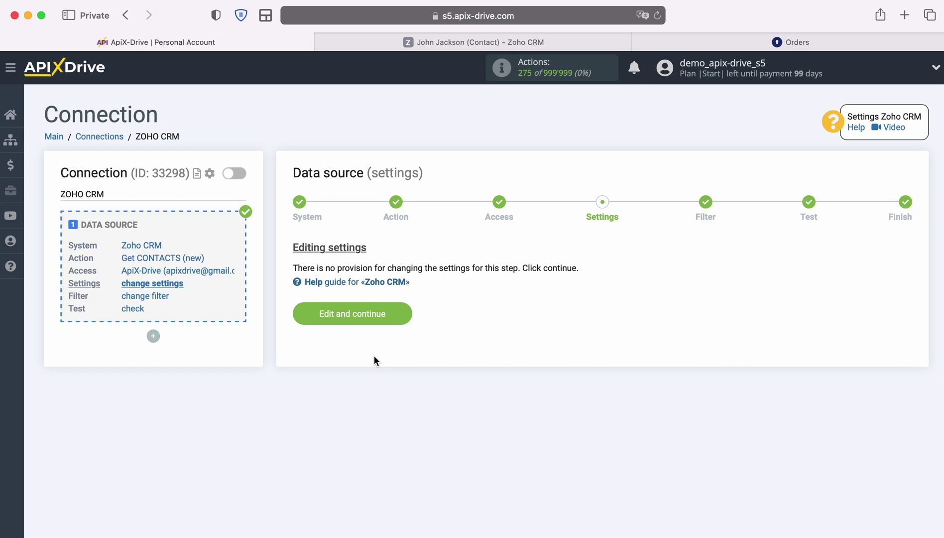
# Keep default settings, skip the filter, and accept the test contact to finish source setup.
pyautogui.click(405, 309)
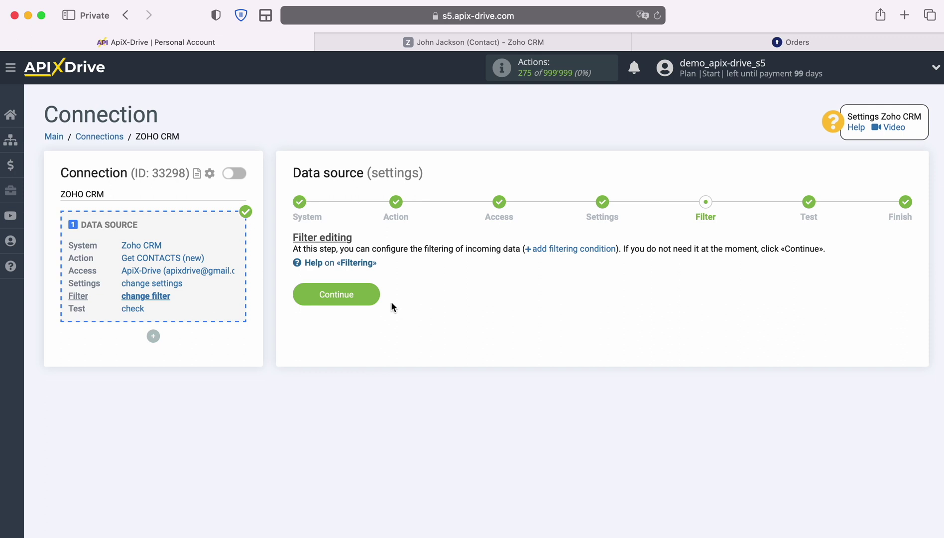
pyautogui.click(374, 293)
pyautogui.scroll(-6, 875, 338)
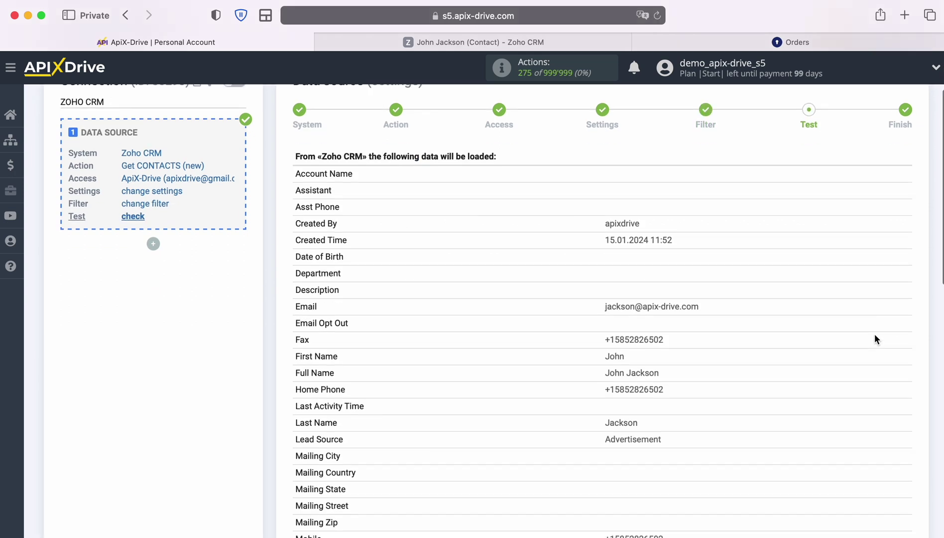
pyautogui.scroll(-4, 876, 339)
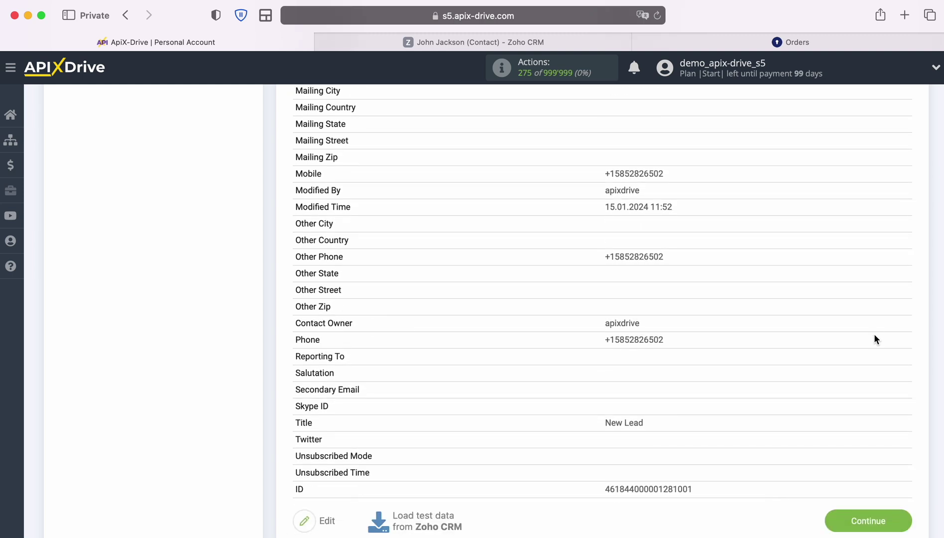
pyautogui.click(909, 519)
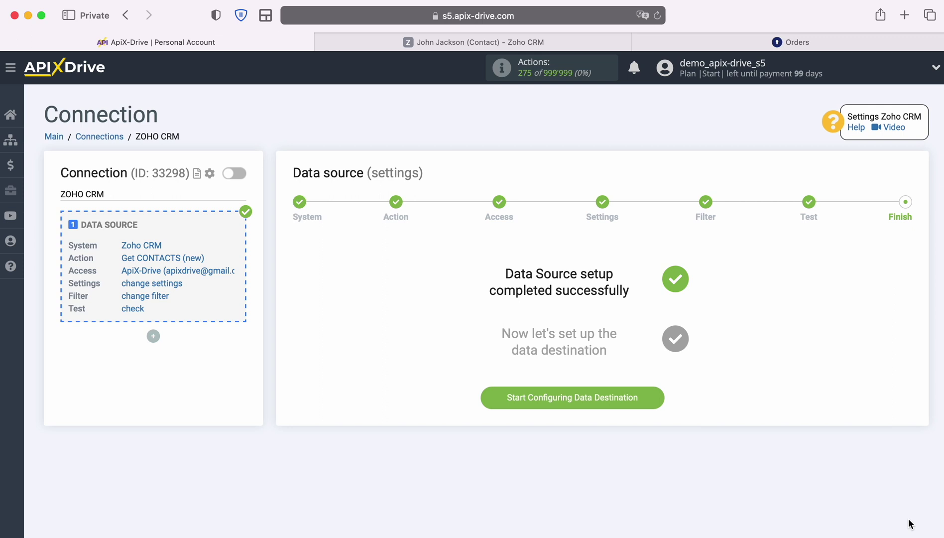
# Begin the destination setup with KeyCRM as the system.
pyautogui.click(657, 397)
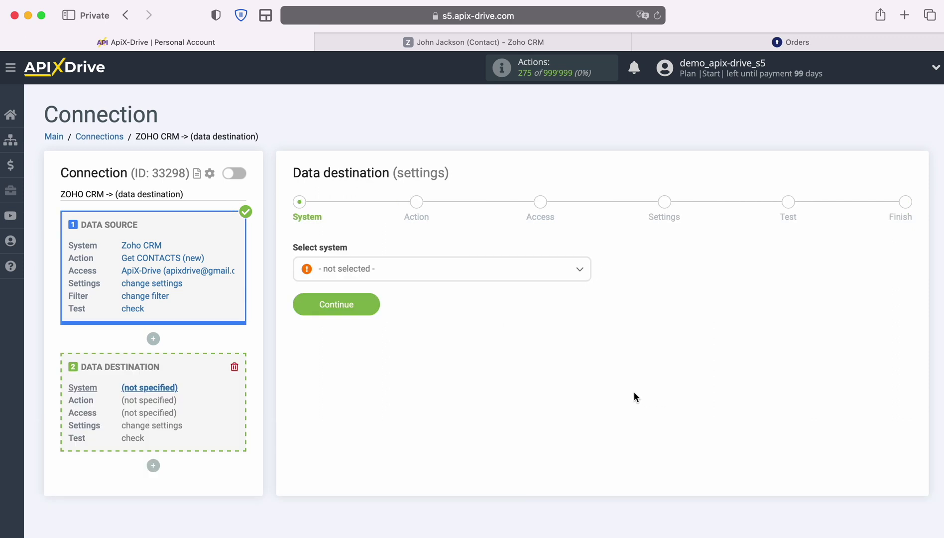
pyautogui.click(566, 278)
pyautogui.scroll(-15, 553, 379)
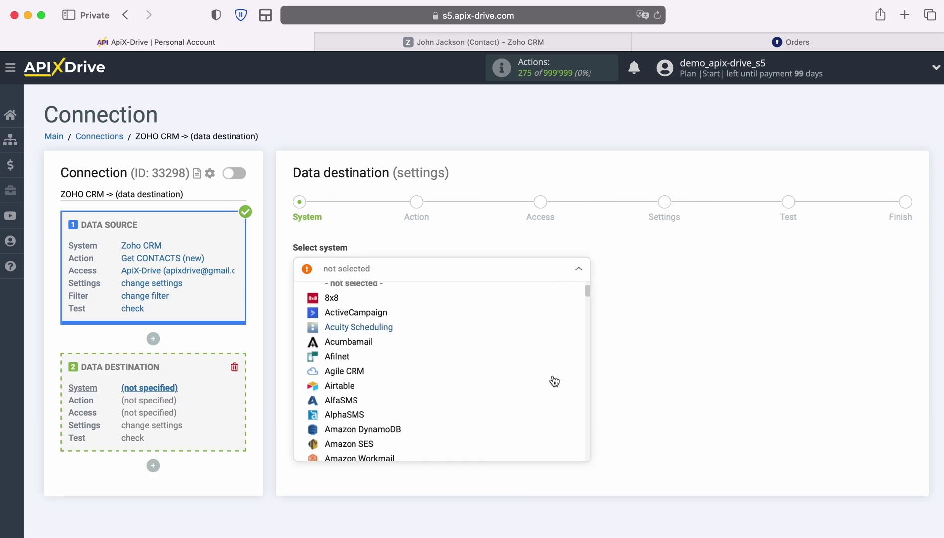
pyautogui.scroll(-15, 554, 381)
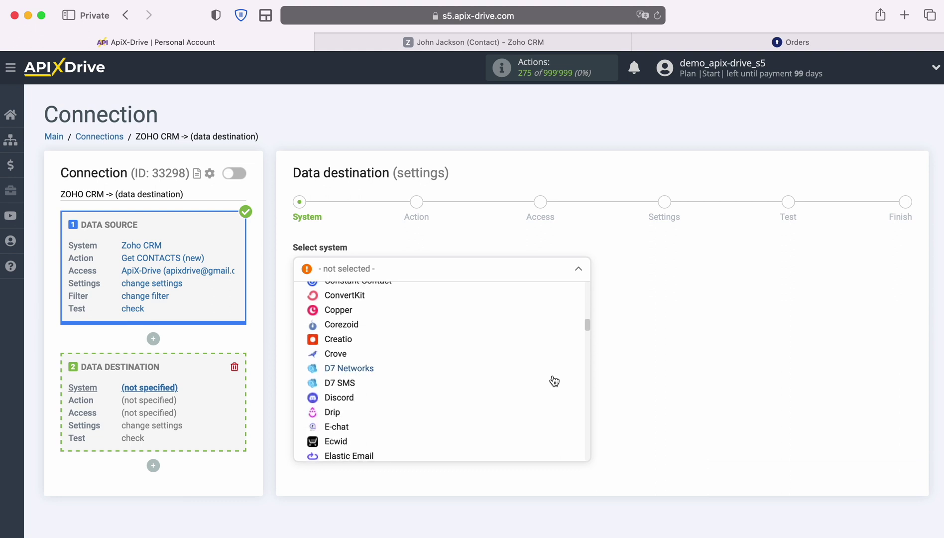
pyautogui.scroll(-15, 554, 381)
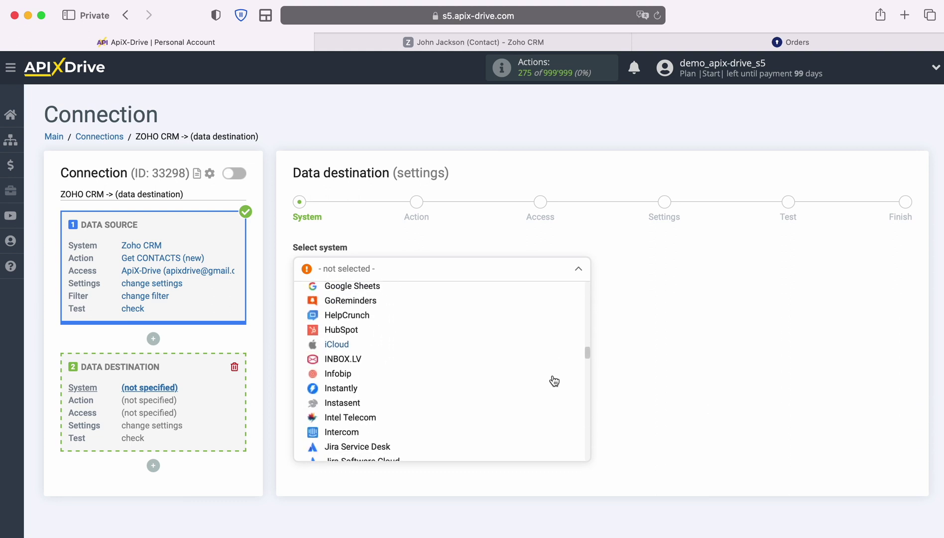
pyautogui.click(348, 362)
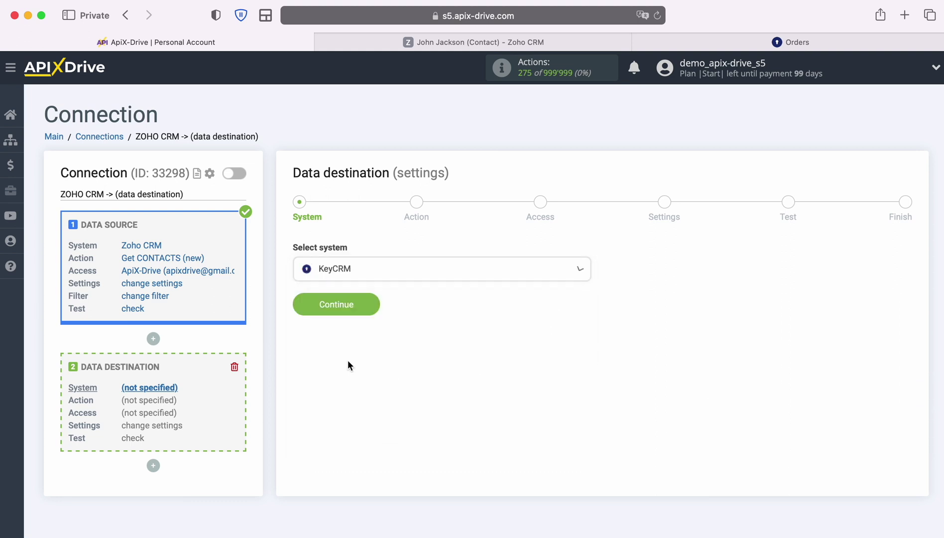
# Choose Create ORDER as the KeyCRM action and proceed to the access step.
pyautogui.click(373, 302)
pyautogui.click(495, 274)
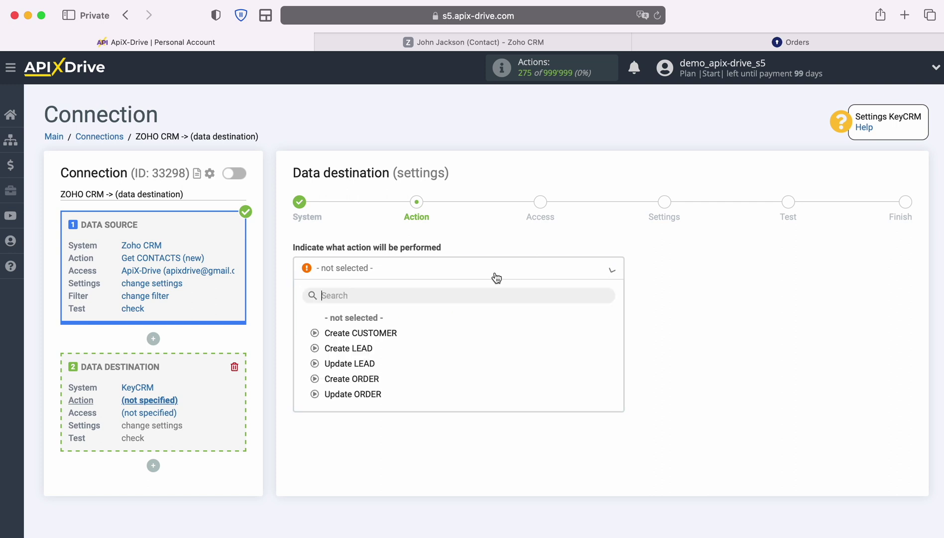
pyautogui.click(370, 380)
pyautogui.click(373, 325)
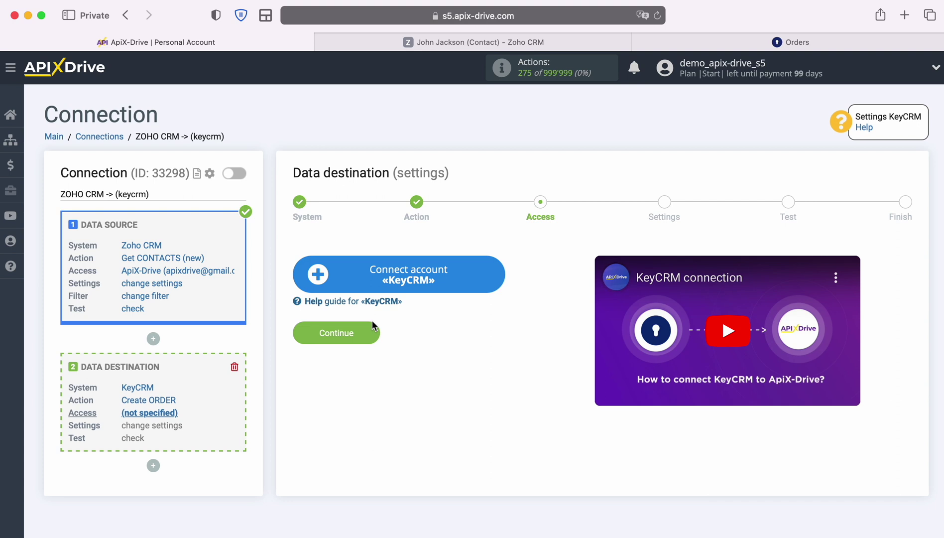
# Start a new KeyCRM account connection and copy the API key from KeyCRM's General settings.
pyautogui.click(499, 272)
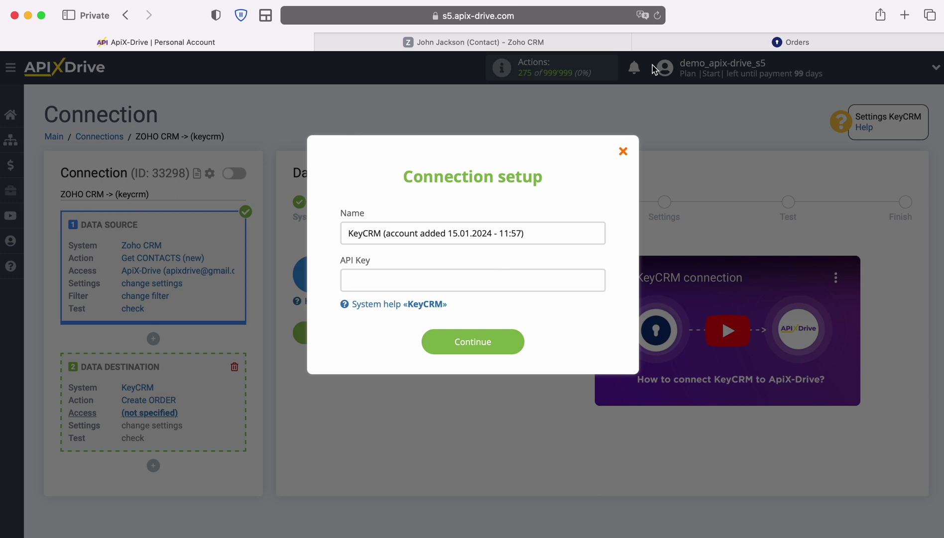
pyautogui.click(660, 45)
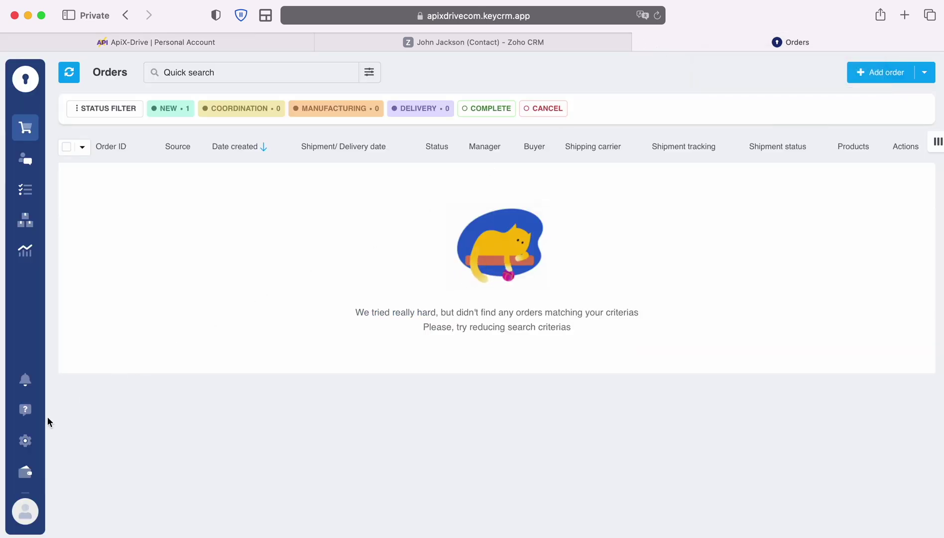
pyautogui.click(25, 440)
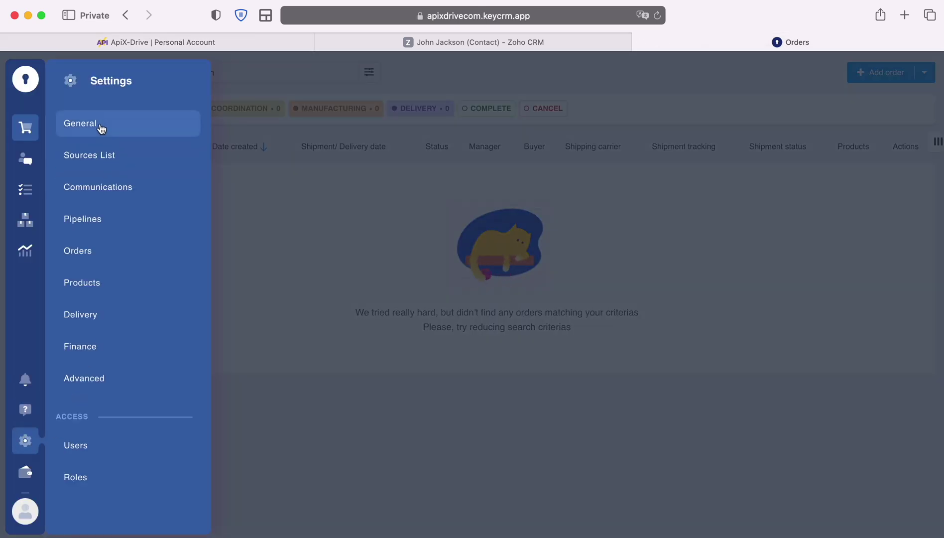
pyautogui.click(99, 128)
pyautogui.click(669, 453)
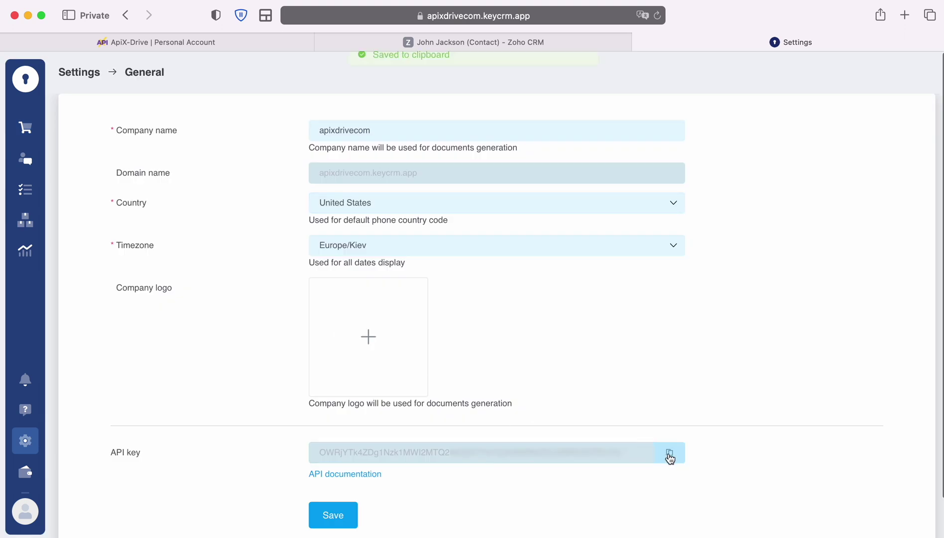
pyautogui.click(260, 49)
# Paste the KeyCRM API key to save the account, select it as login, and continue.
pyautogui.rightClick(383, 284)
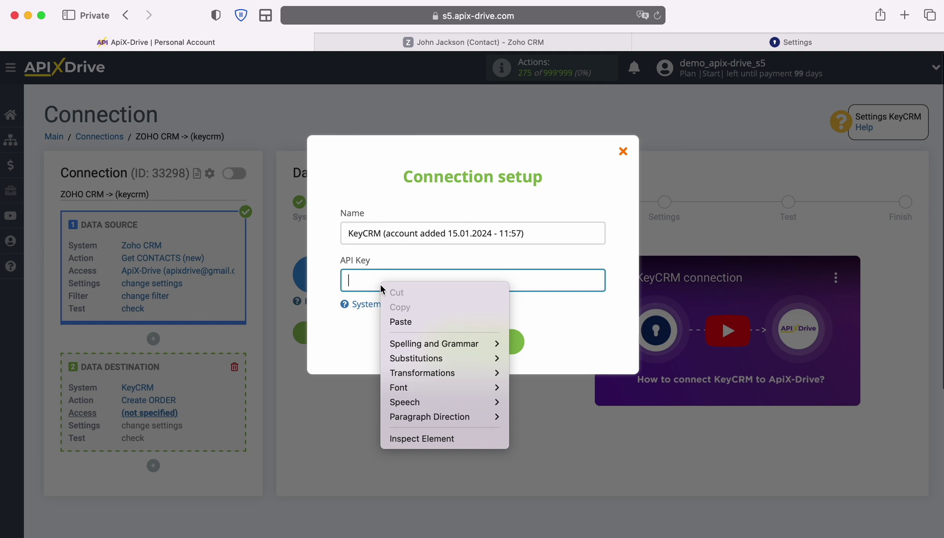
pyautogui.click(401, 321)
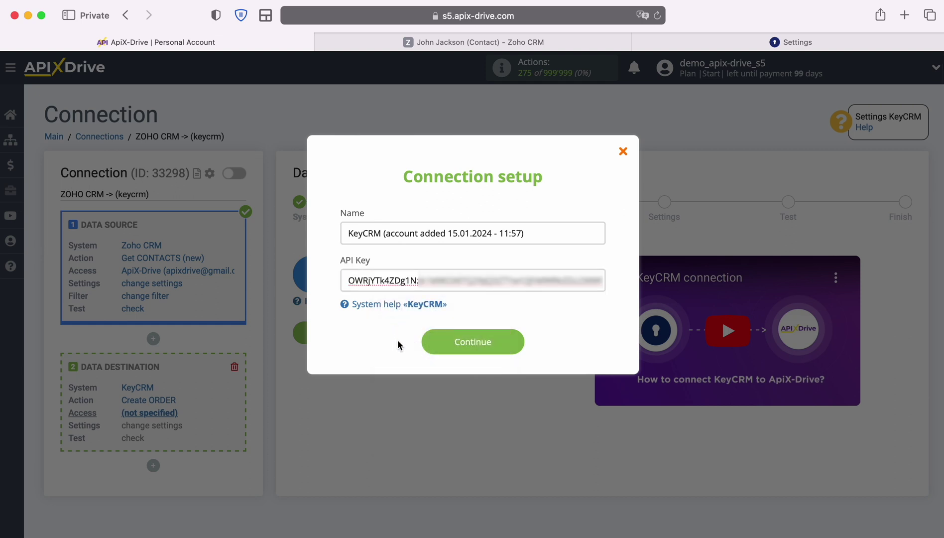
pyautogui.click(521, 344)
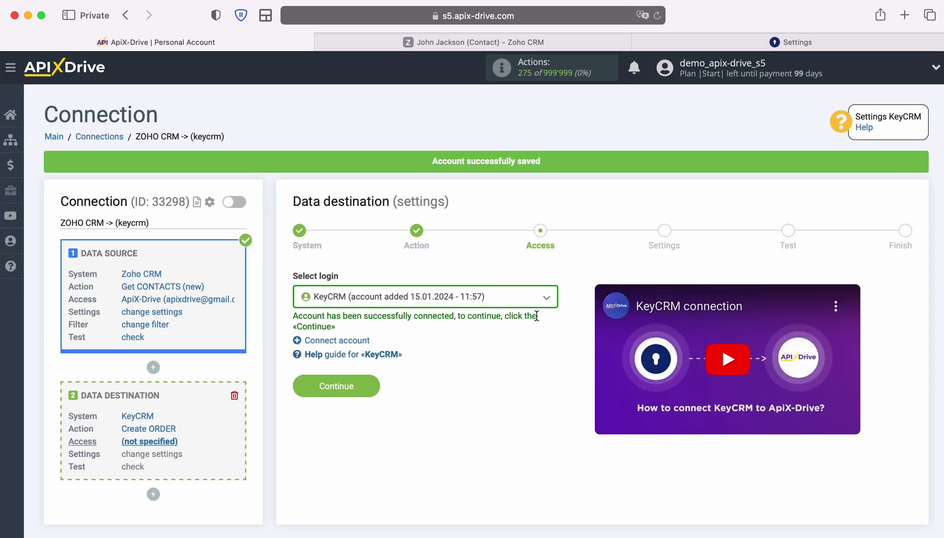
pyautogui.click(549, 300)
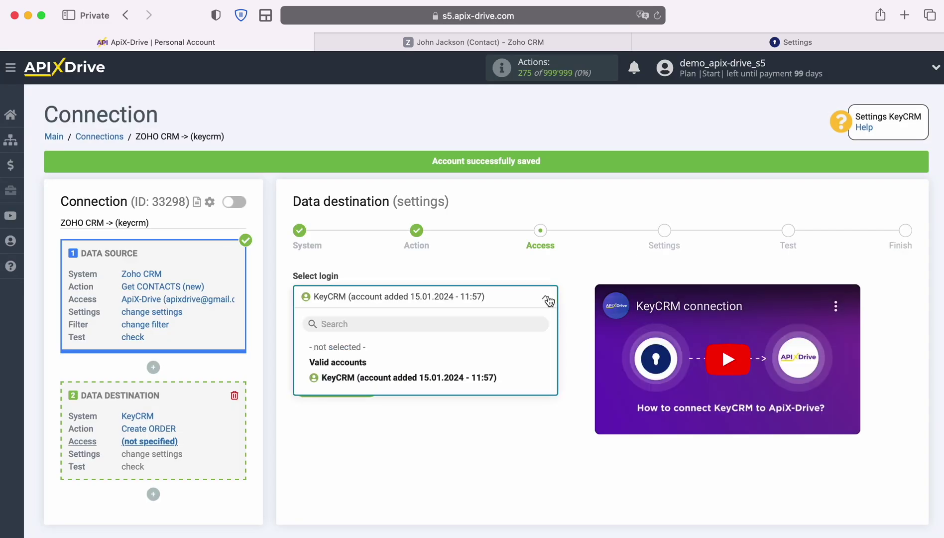
pyautogui.click(492, 376)
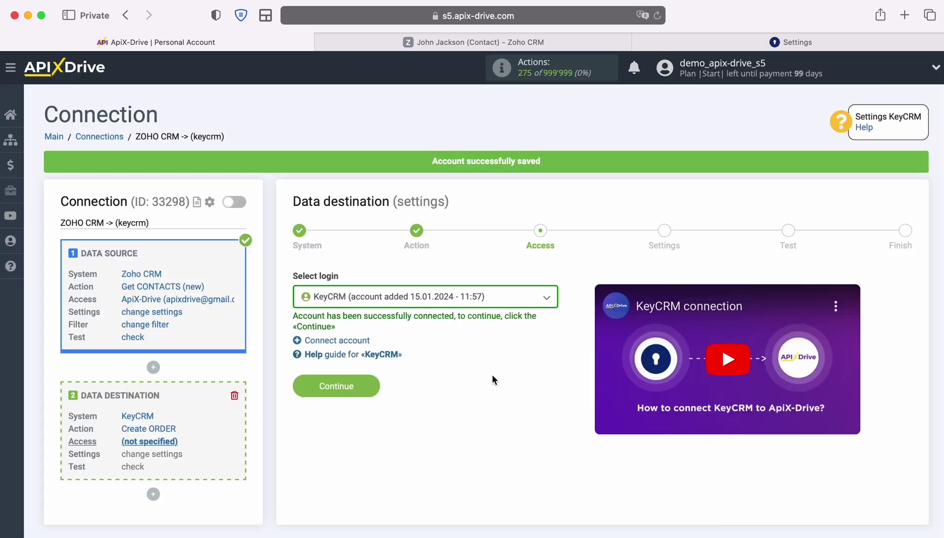
pyautogui.click(374, 382)
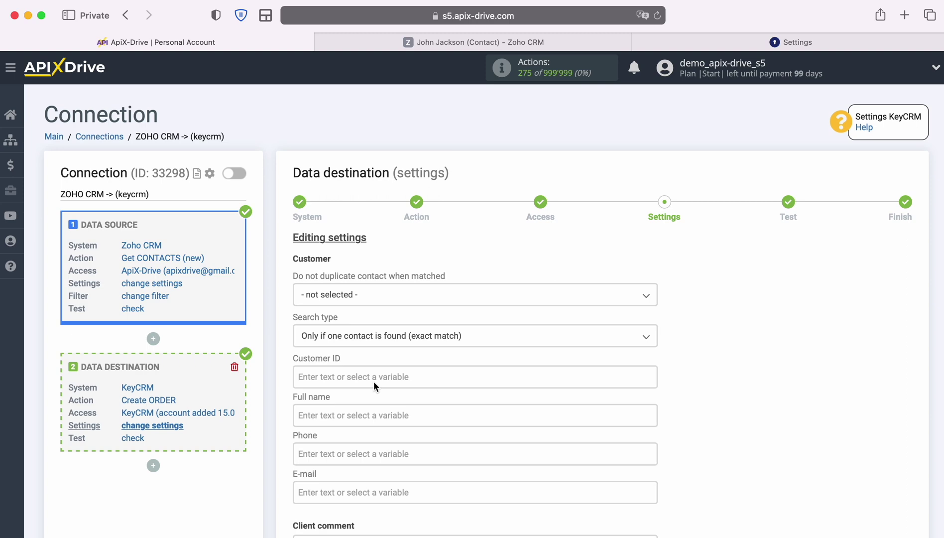
# Map the order's Full name to the Zoho contact's First Name plus Last Name.
pyautogui.click(357, 409)
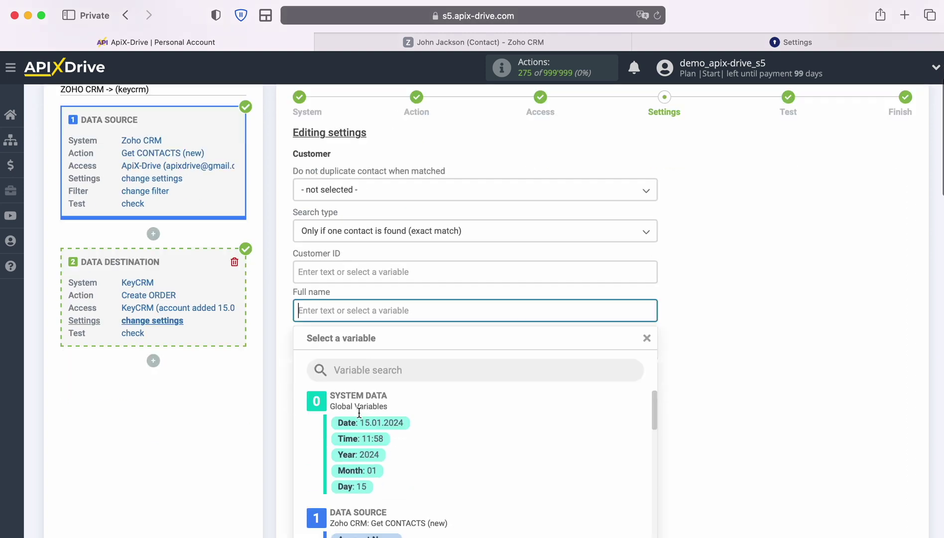
pyautogui.scroll(-3, 581, 341)
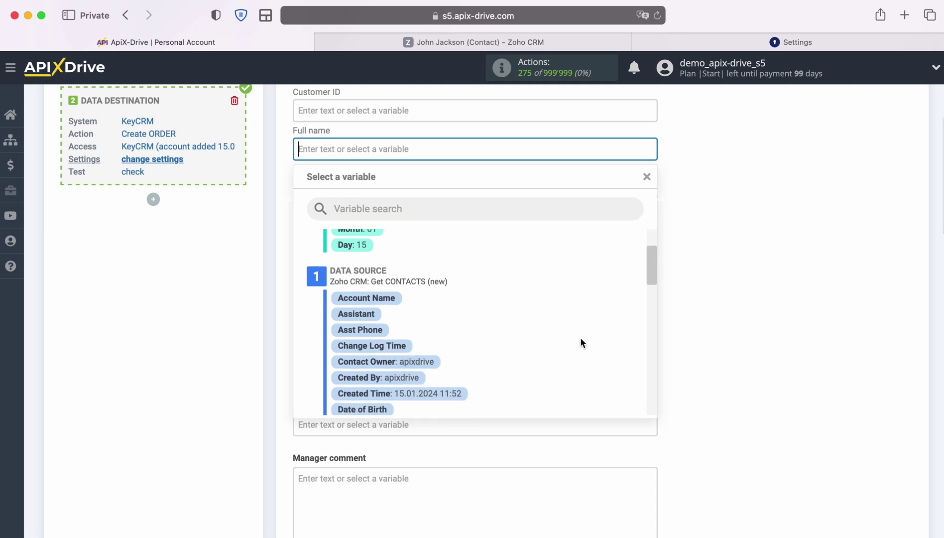
pyautogui.scroll(-5, 581, 340)
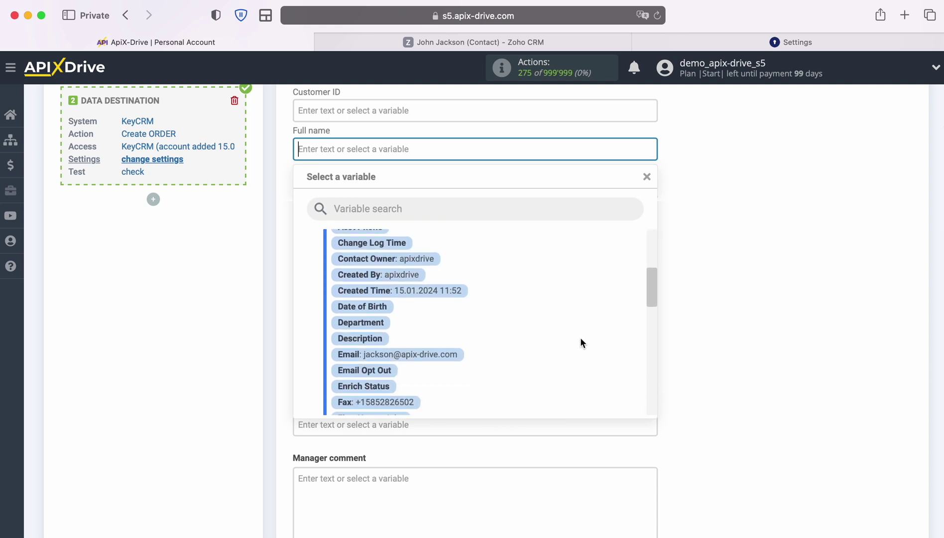
pyautogui.scroll(-2, 581, 341)
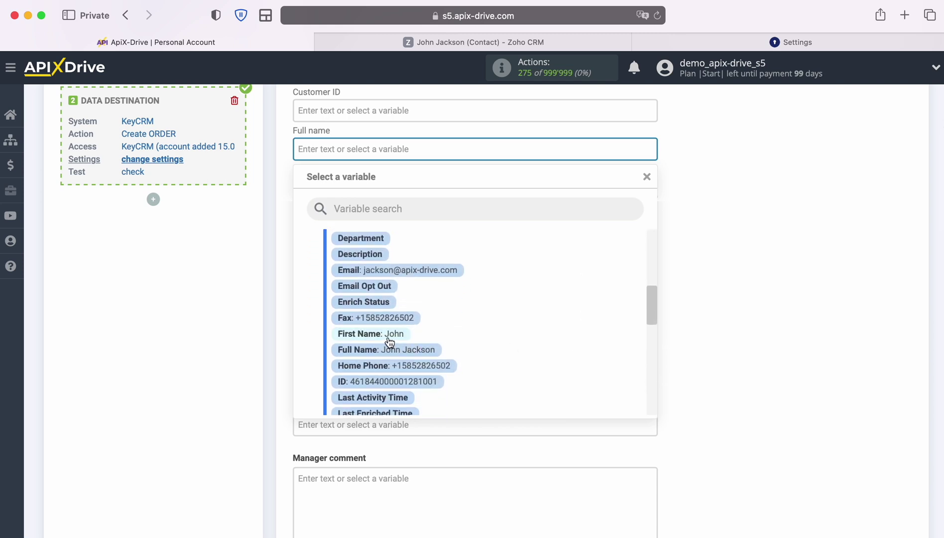
pyautogui.click(389, 339)
pyautogui.click(486, 149)
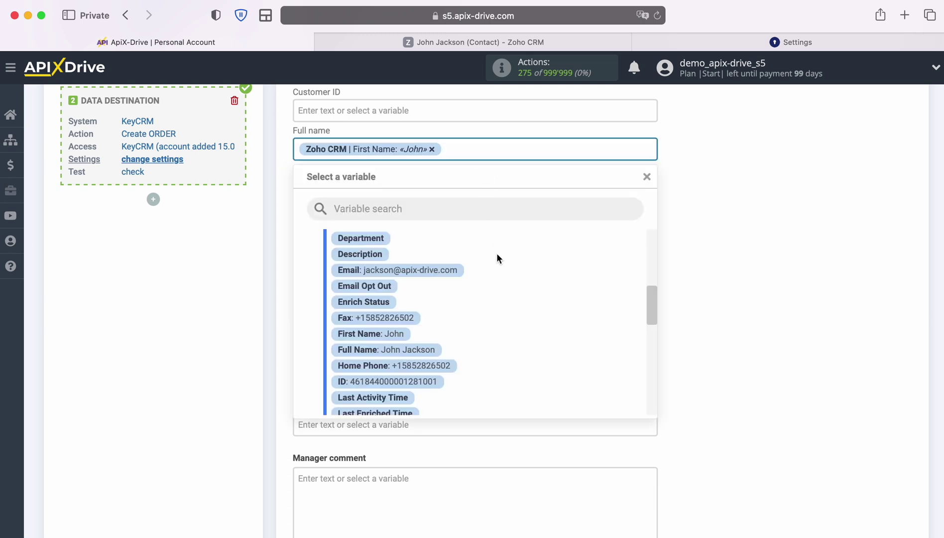
pyautogui.scroll(-5, 553, 309)
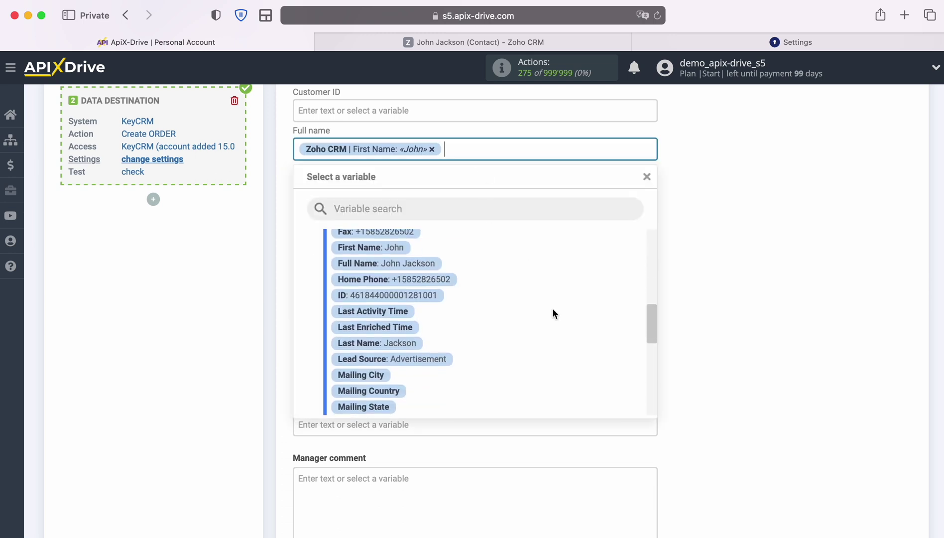
pyautogui.click(394, 343)
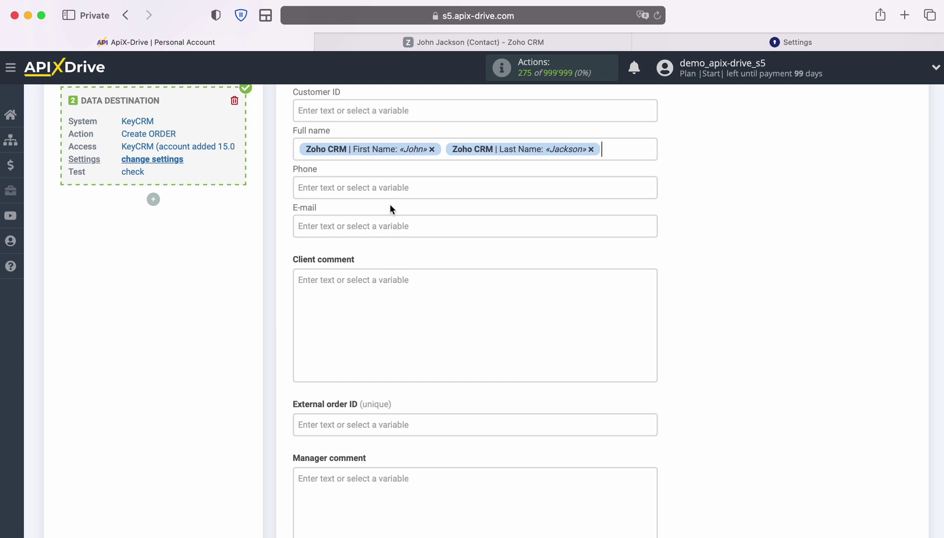
# Map Phone to the Zoho Phone variable and E-mail to the Zoho Email variable.
pyautogui.click(388, 186)
pyautogui.scroll(-5, 578, 342)
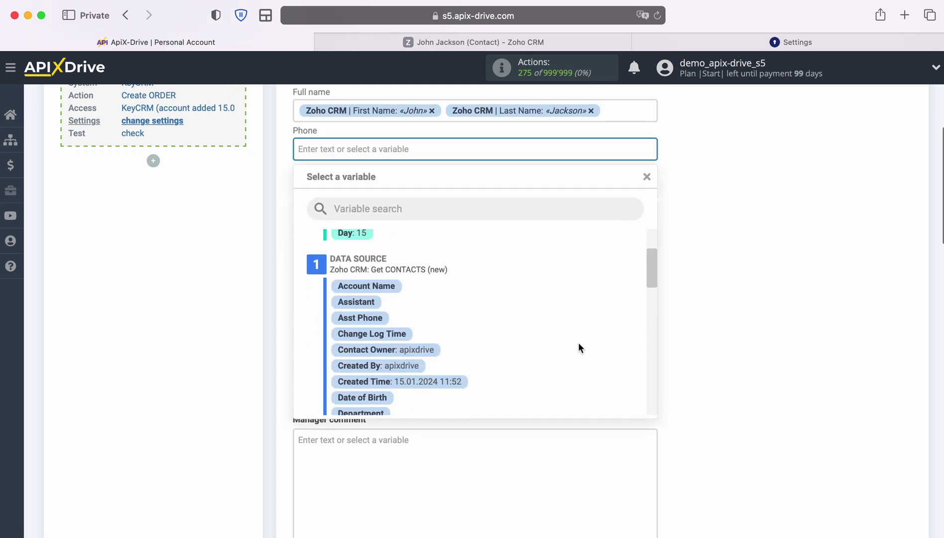
pyautogui.scroll(-5, 579, 343)
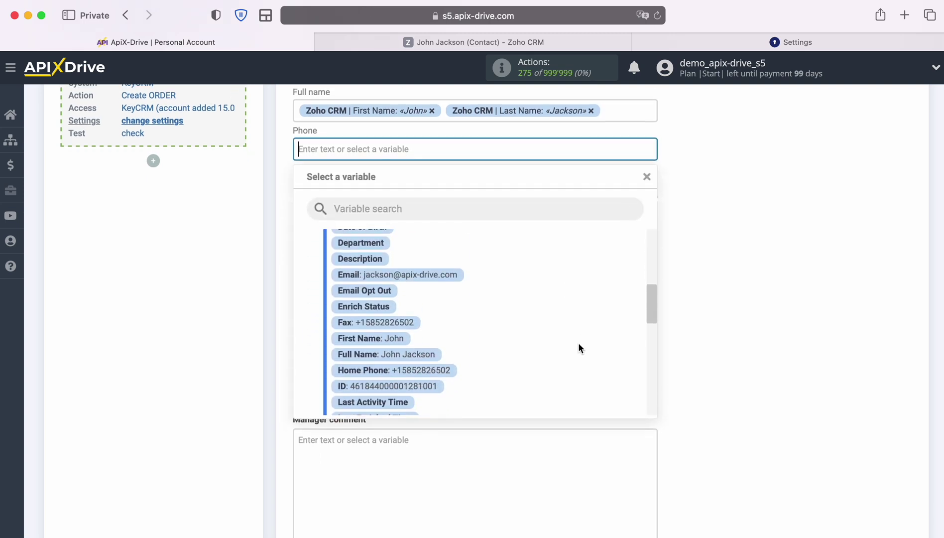
pyautogui.scroll(-5, 579, 343)
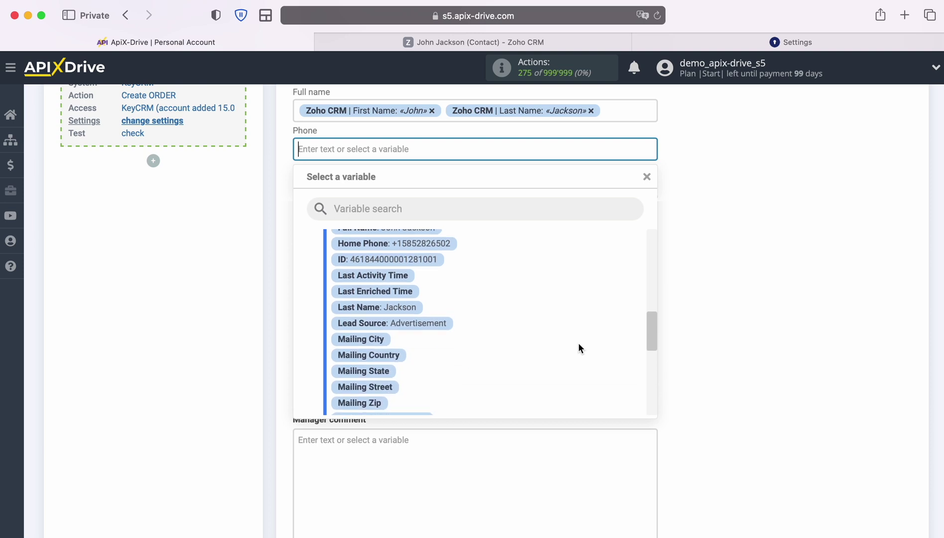
pyautogui.scroll(-5, 579, 348)
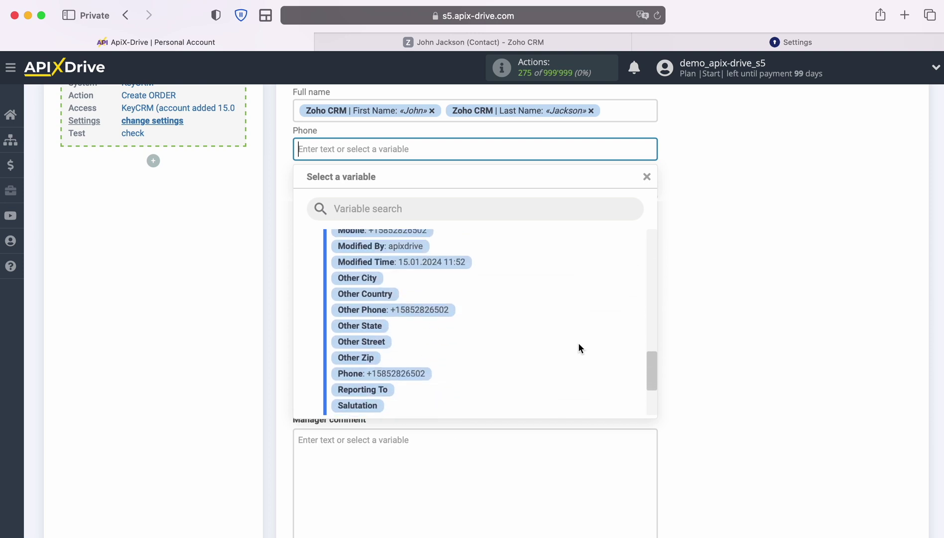
pyautogui.click(407, 359)
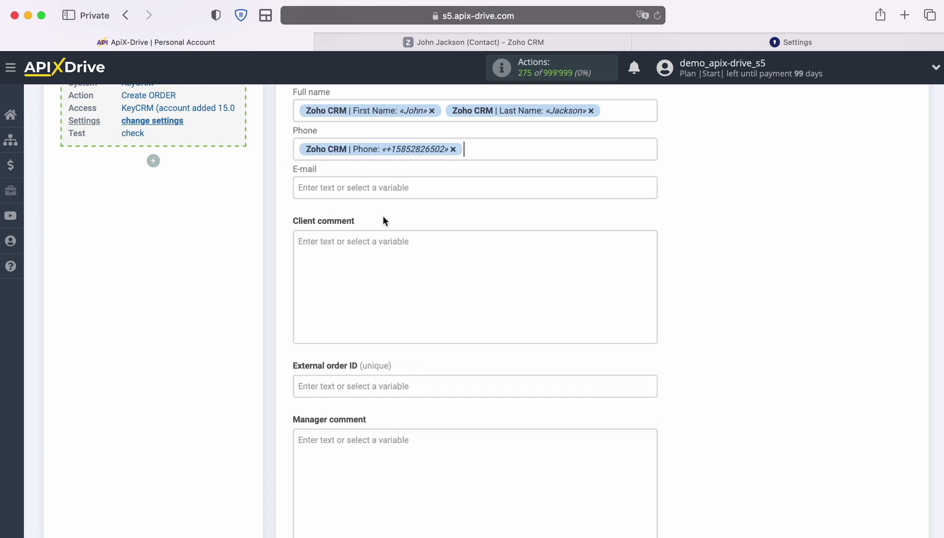
pyautogui.click(382, 186)
pyautogui.scroll(-4, 584, 326)
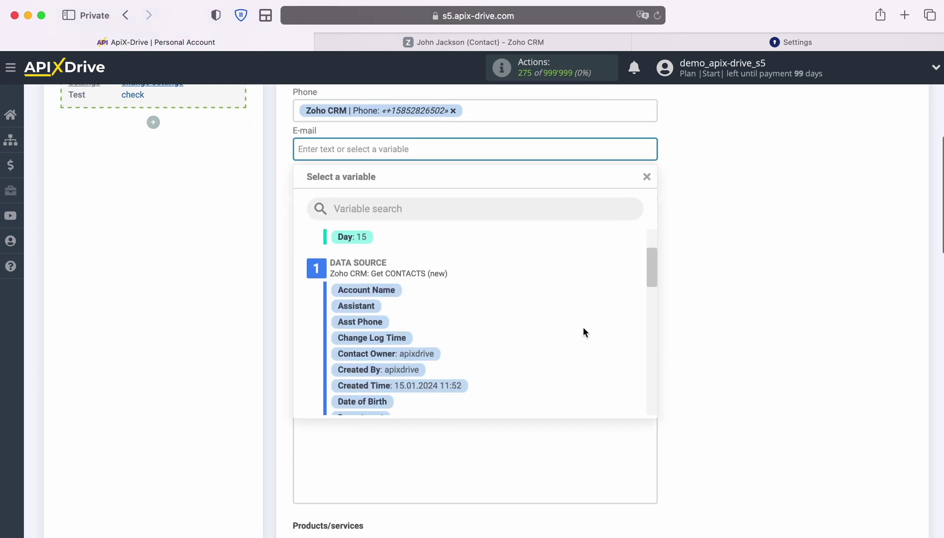
pyautogui.scroll(-3, 584, 333)
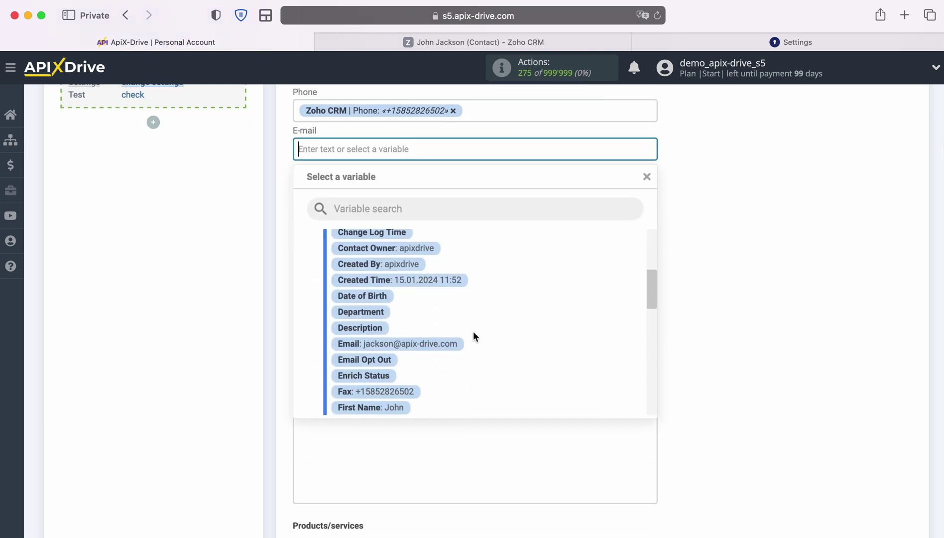
pyautogui.click(436, 343)
pyautogui.scroll(-5, 706, 326)
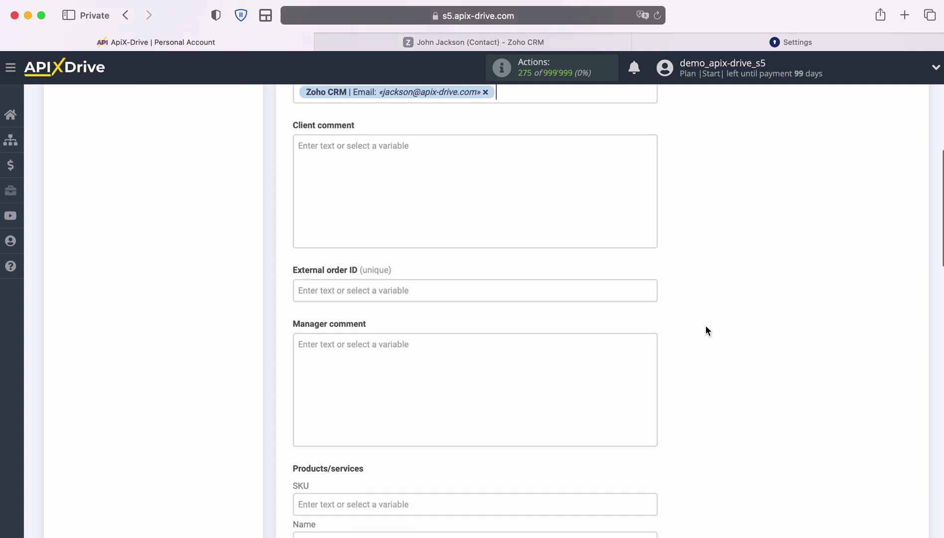
# Enter the order product as iPhone 4s with price 100 and quantity 1.
pyautogui.scroll(-4, 705, 326)
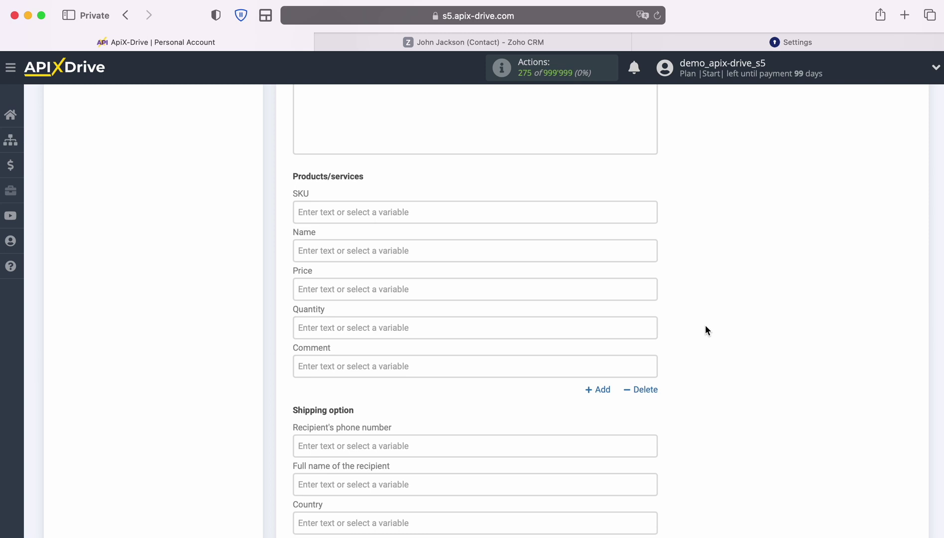
pyautogui.click(449, 251)
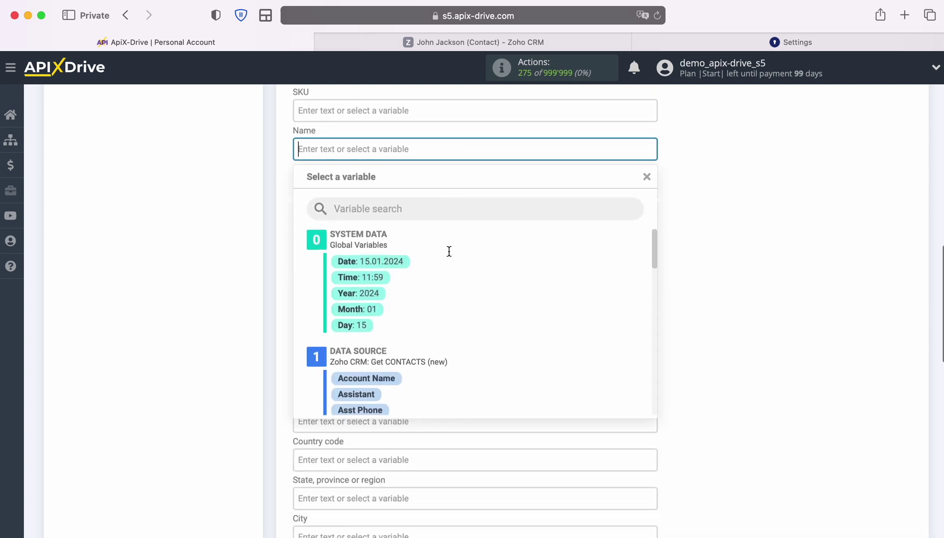
pyautogui.write('iPhone 4s')
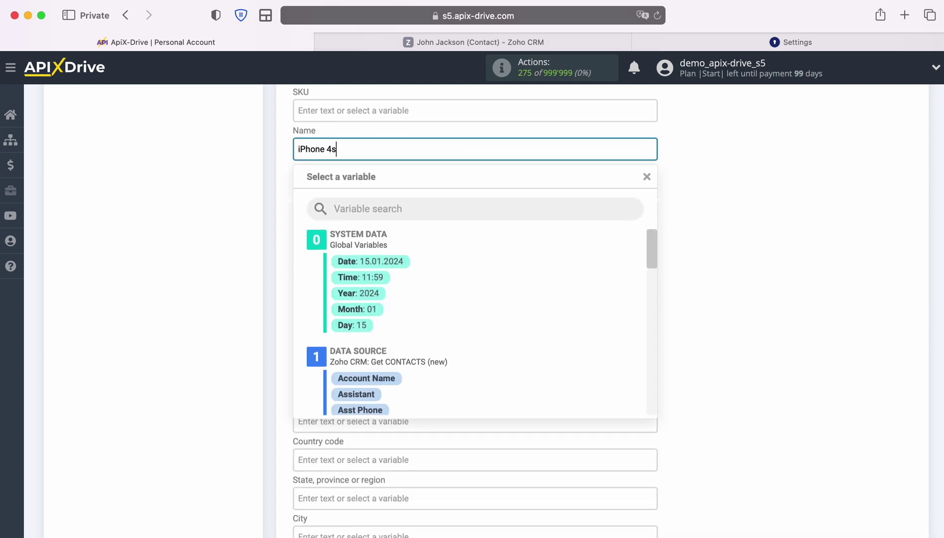
pyautogui.click(212, 217)
pyautogui.click(305, 187)
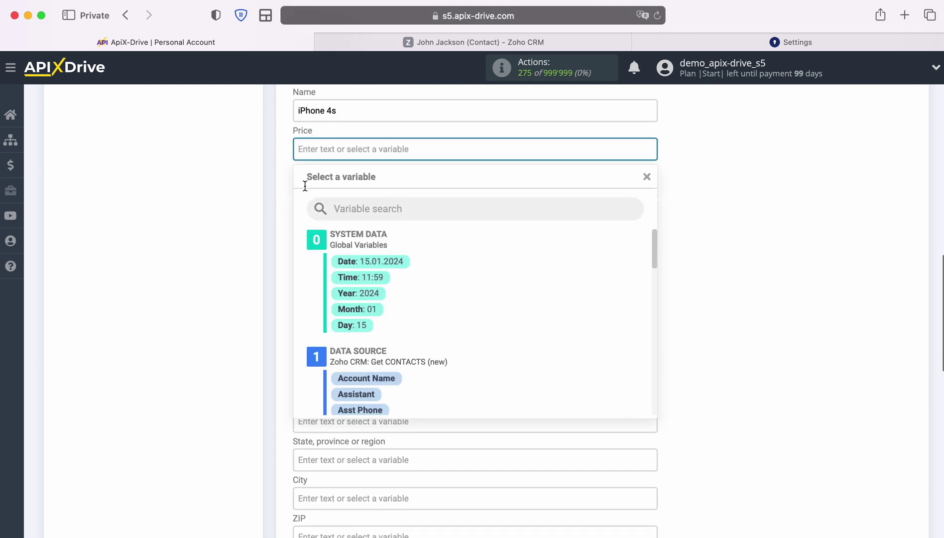
pyautogui.write('100')
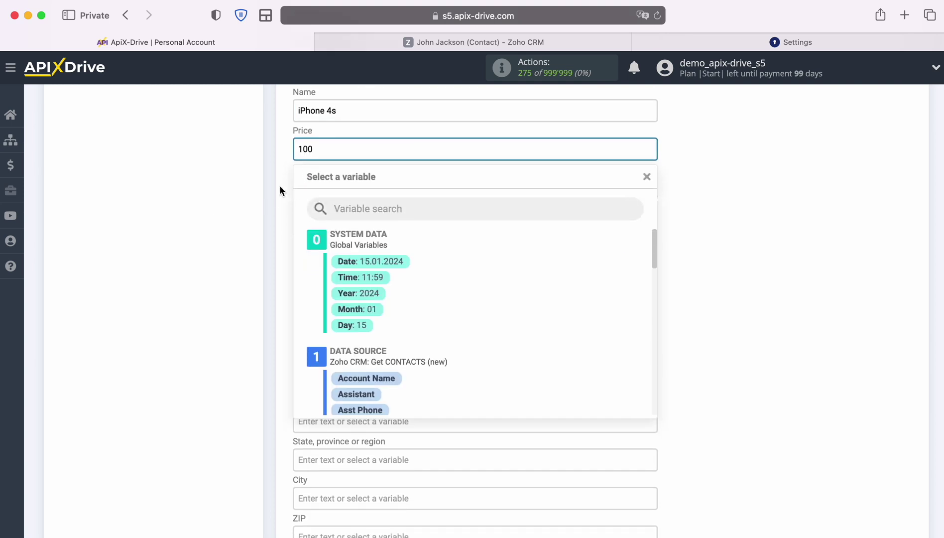
pyautogui.click(261, 196)
pyautogui.click(295, 189)
pyautogui.write('1')
pyautogui.click(285, 256)
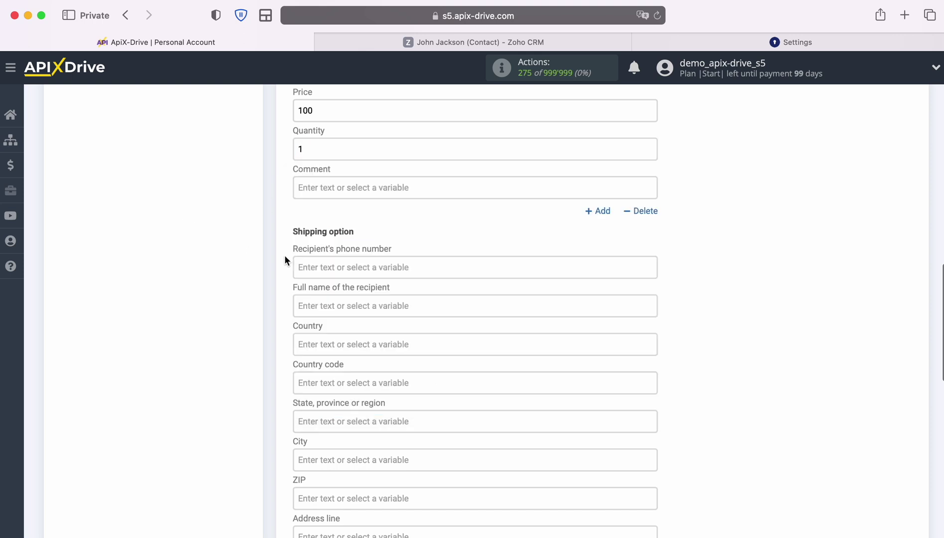
# Set the order source to New Leads and save the destination settings.
pyautogui.scroll(-8, 776, 280)
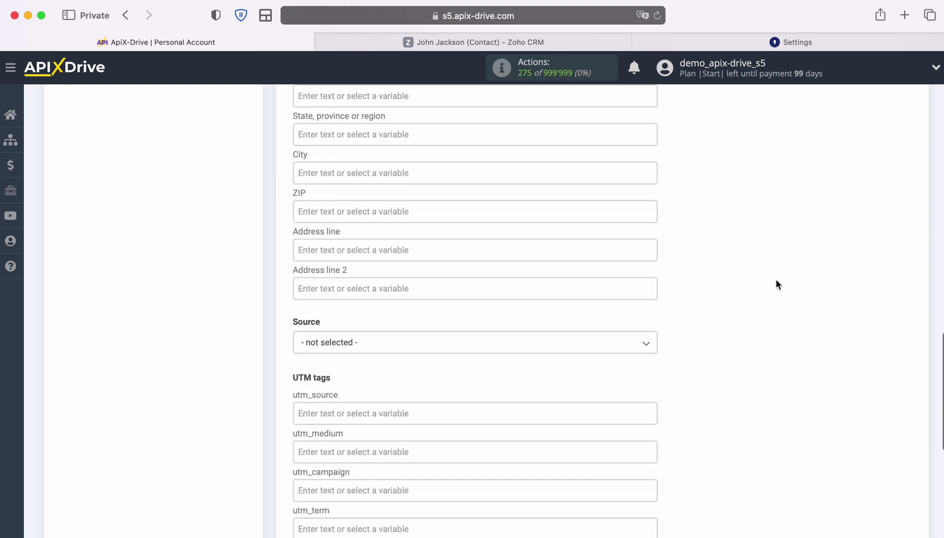
pyautogui.click(588, 240)
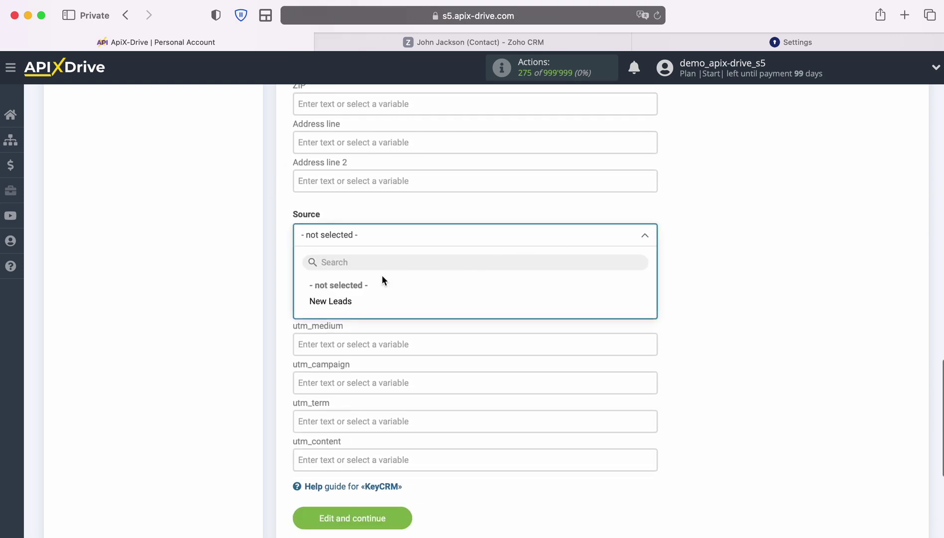
pyautogui.click(340, 300)
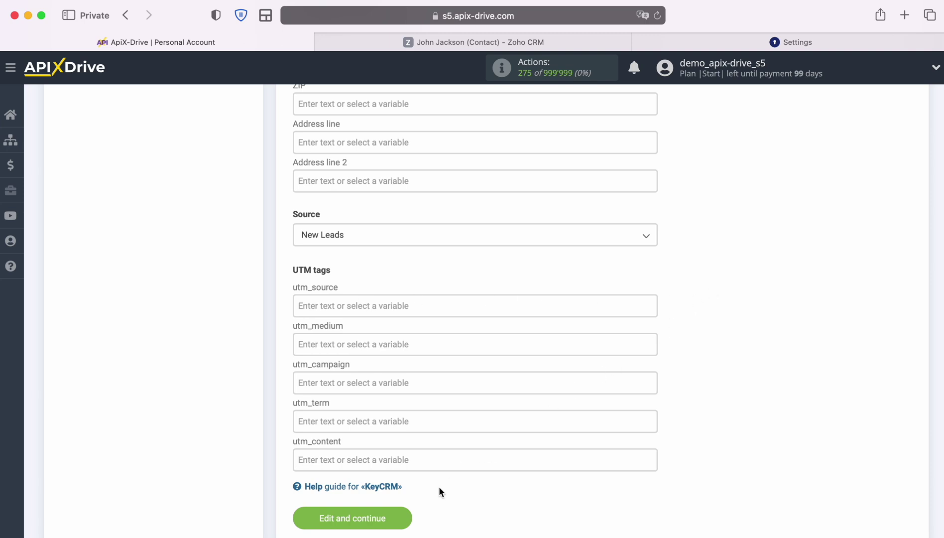
pyautogui.click(402, 514)
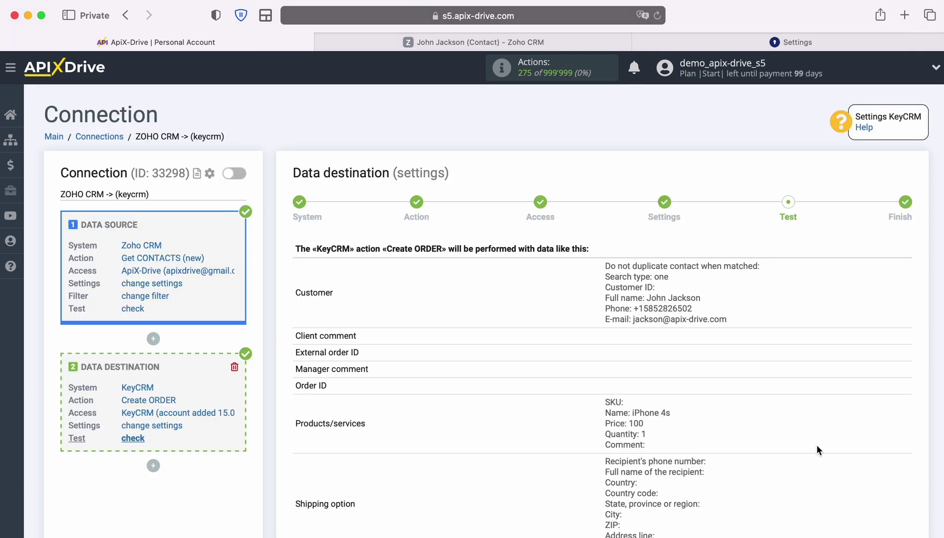
# Send the test order to KeyCRM and switch to the KeyCRM Orders list.
pyautogui.scroll(-5, 855, 440)
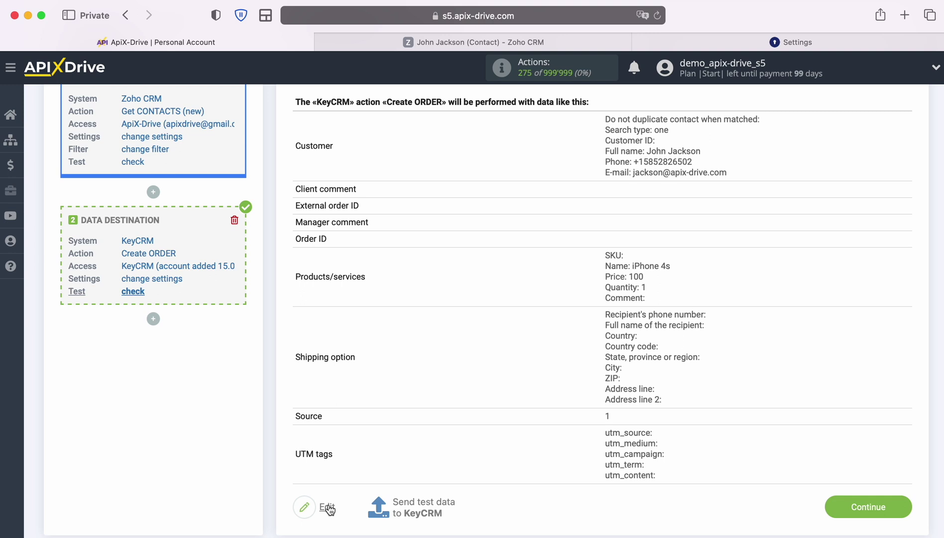
pyautogui.click(421, 504)
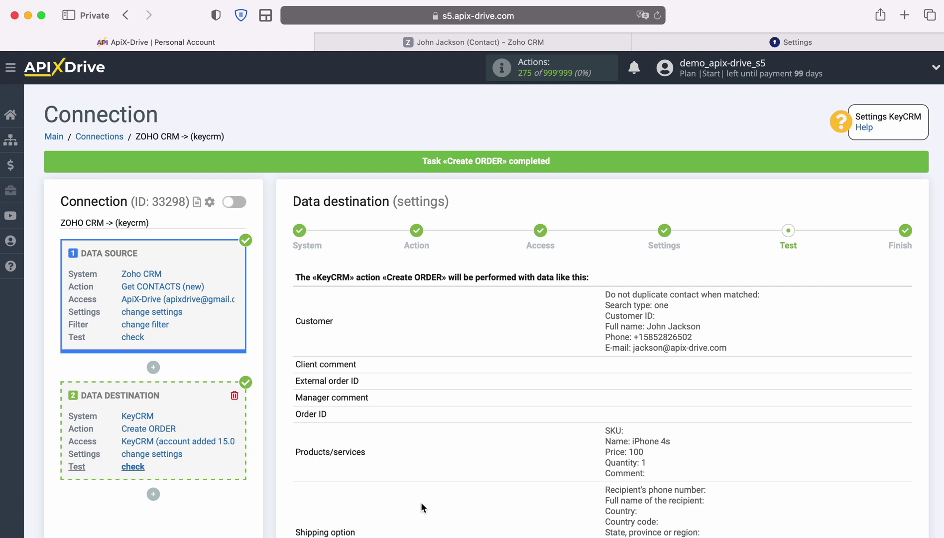
pyautogui.click(663, 43)
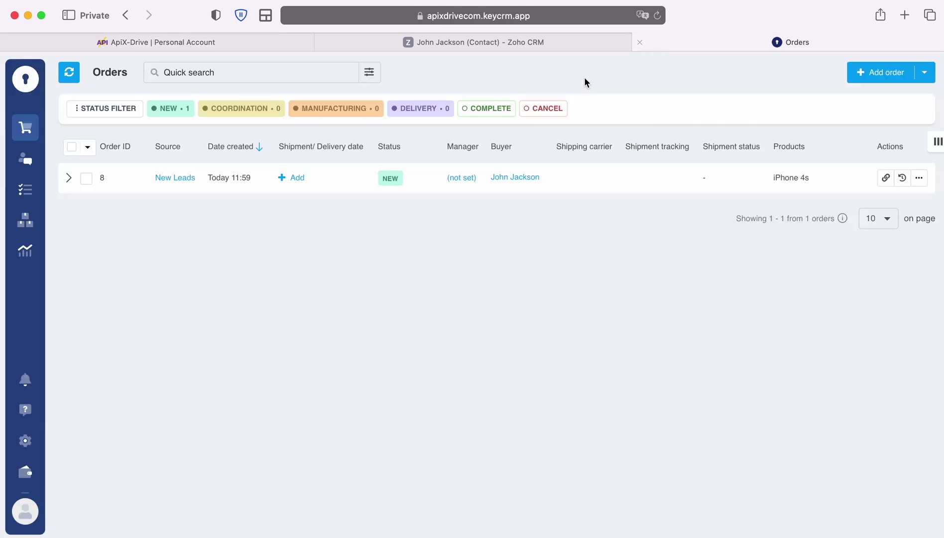
# Expand order 8 to confirm one iPhone 4s at US$100, then return to ApiX-Drive.
pyautogui.click(68, 177)
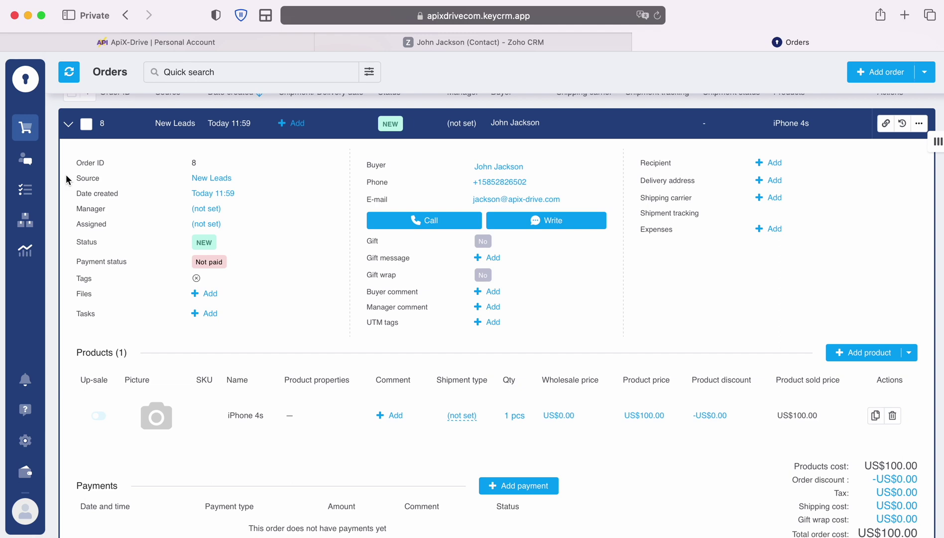
pyautogui.click(161, 43)
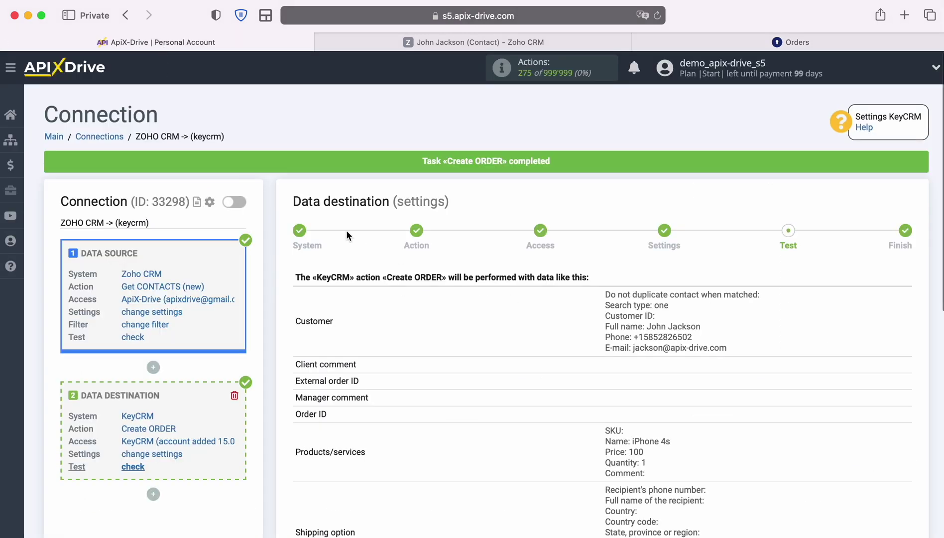
# Finish the destination setup and enable auto-update for the connection.
pyautogui.scroll(-5, 877, 364)
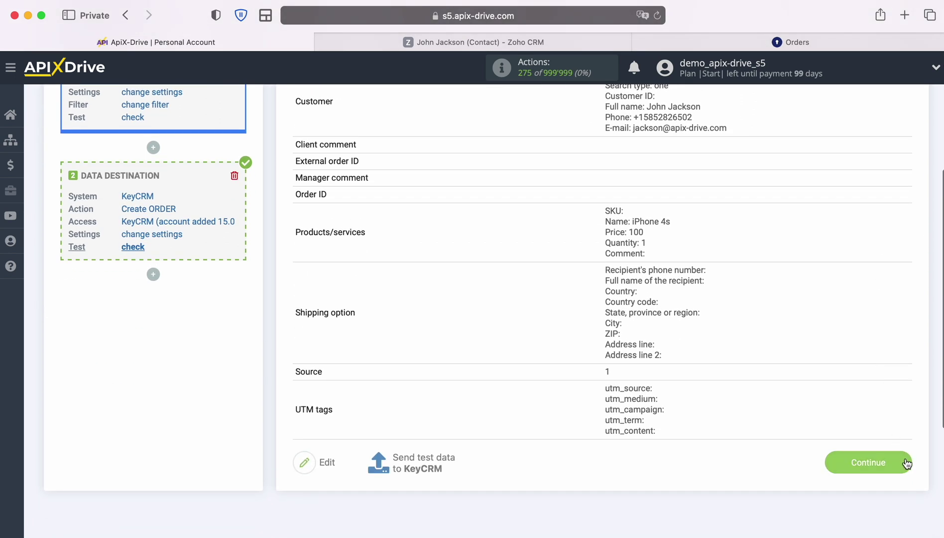
pyautogui.click(906, 463)
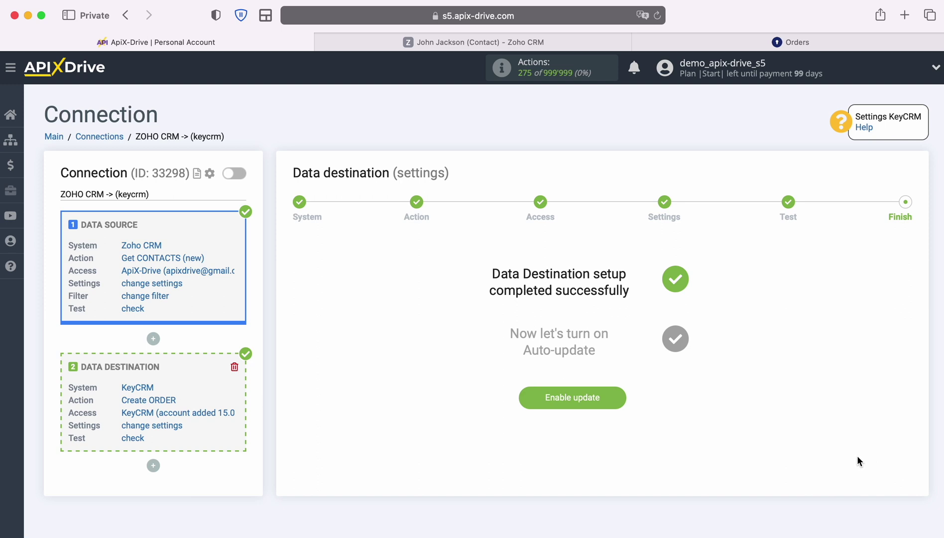
pyautogui.click(615, 393)
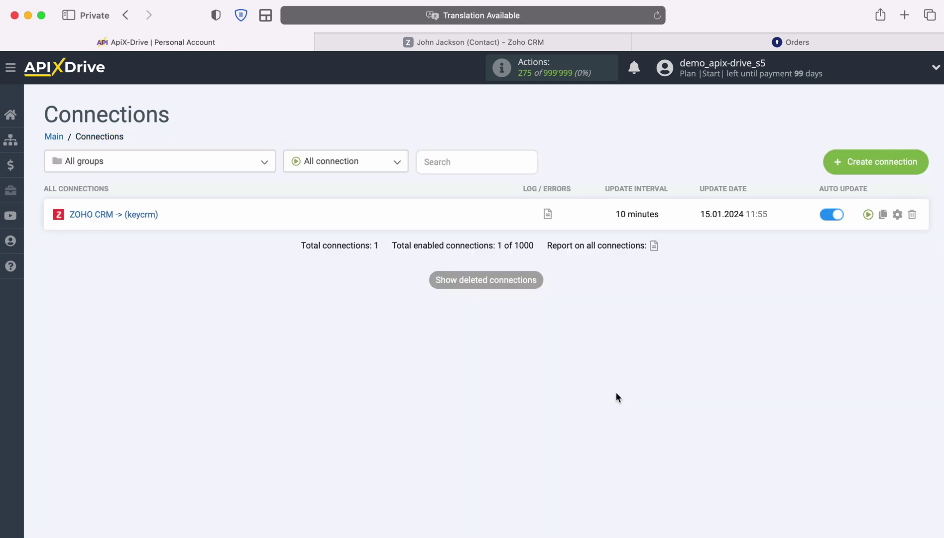
# Change the connection's update interval to 5 minutes and save.
pyautogui.click(897, 214)
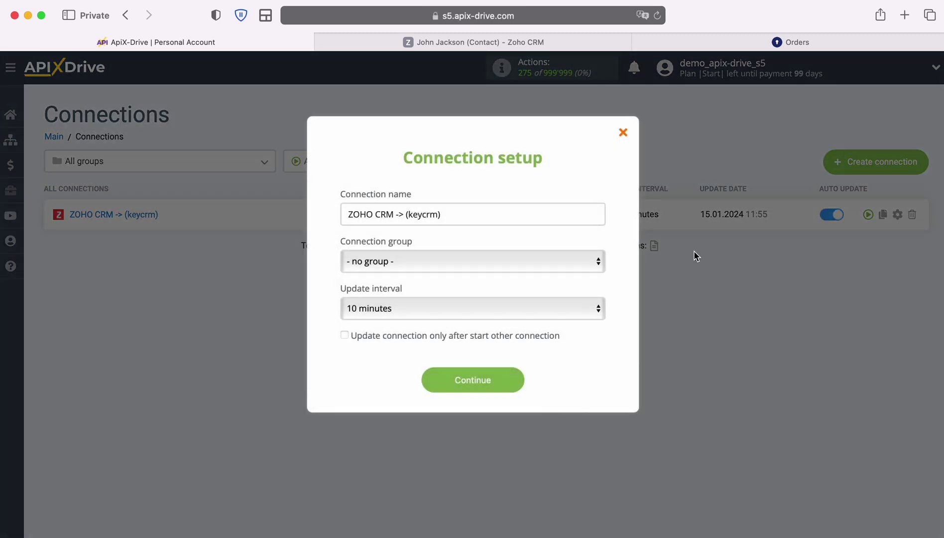
pyautogui.click(533, 307)
pyautogui.click(521, 289)
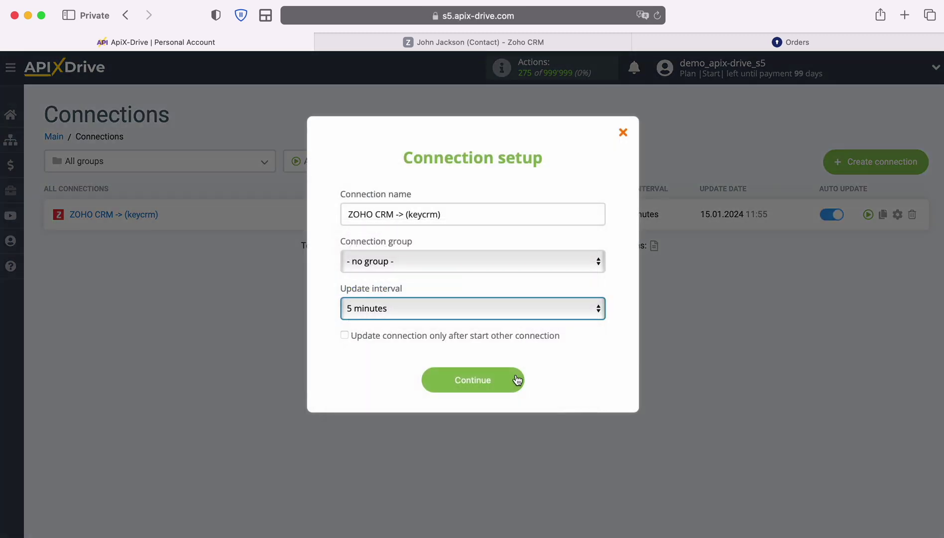
pyautogui.click(516, 379)
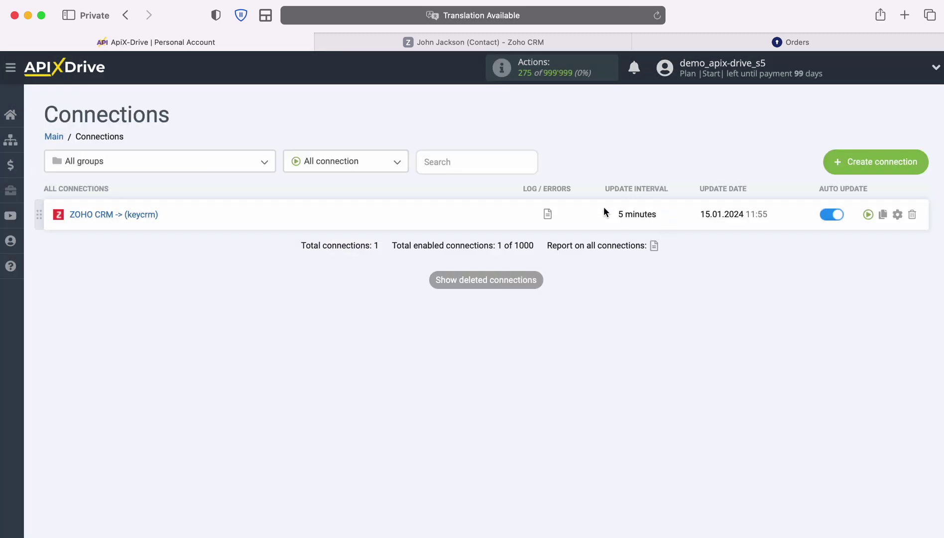